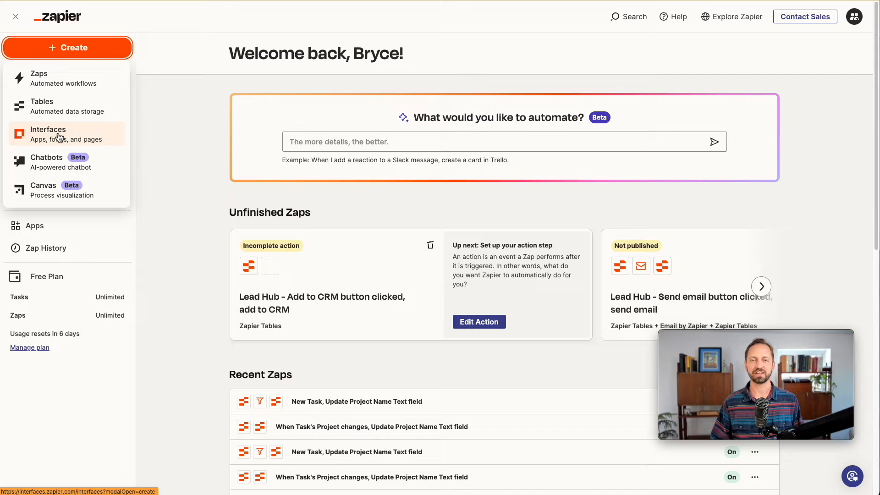
# Start creating a new interface from the Create menu
pyautogui.click(59, 136)
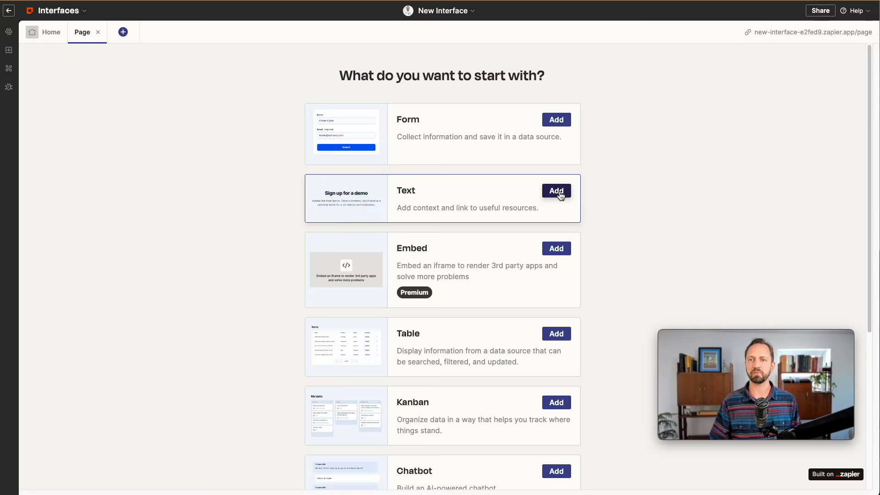
# Add a Text block to the blank first page of the interface
pyautogui.click(556, 191)
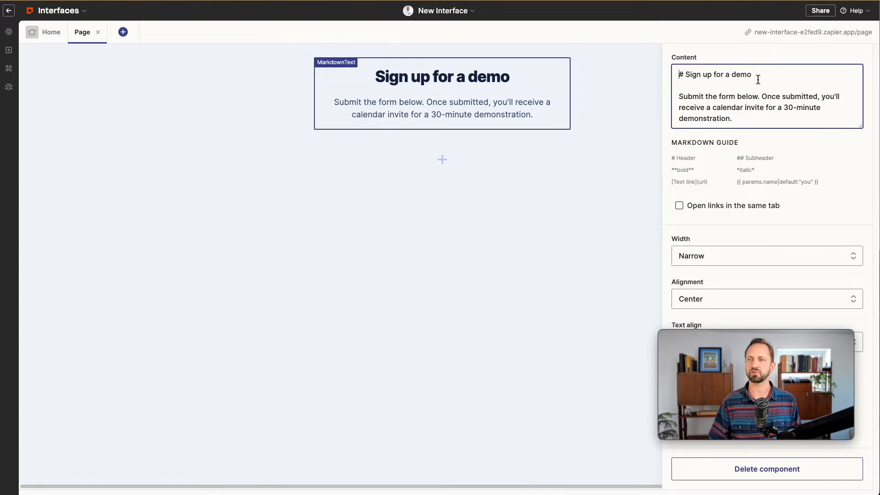
# Head the page 'Project Details' with 'See below for tasks and details related to your project.'
pyautogui.write('Proj')
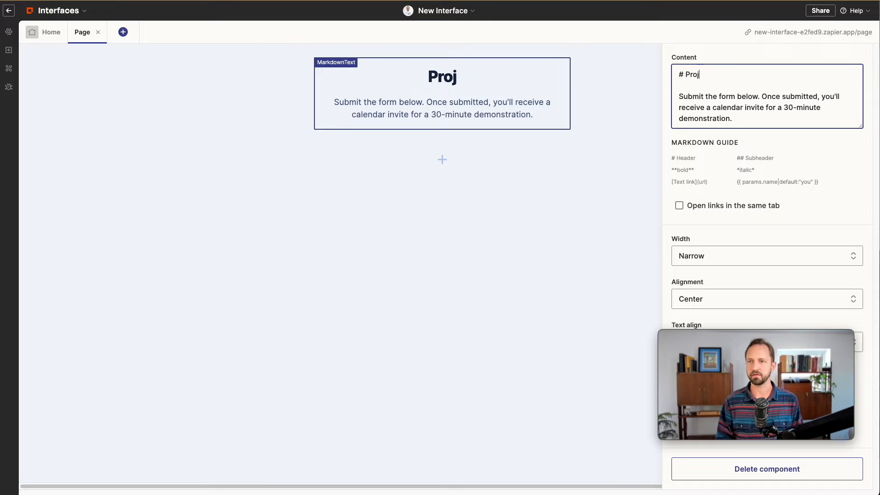
pyautogui.write('ect Details')
pyautogui.moveTo(732, 119); pyautogui.dragTo(679, 96)
pyautogui.write('See below for tasks and details related to your project.')
pyautogui.click(521, 239)
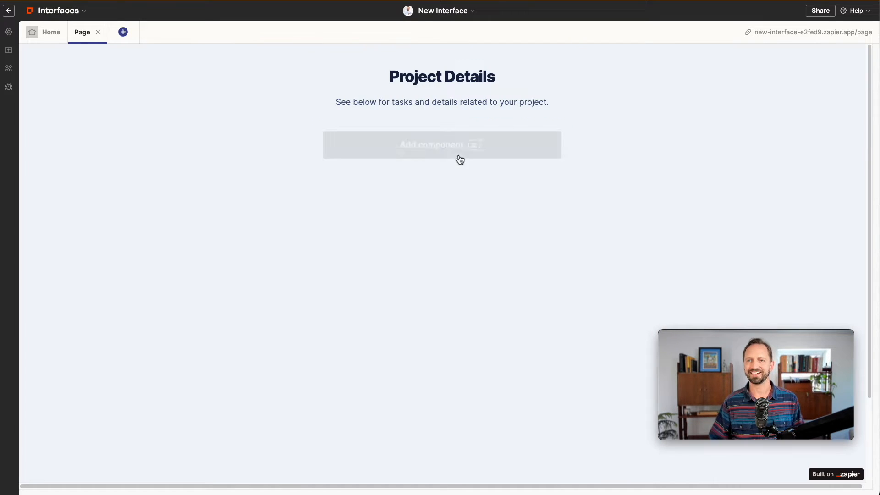
# Add a Table and a Kanban board to the page, both without data
pyautogui.click(429, 150)
pyautogui.click(147, 363)
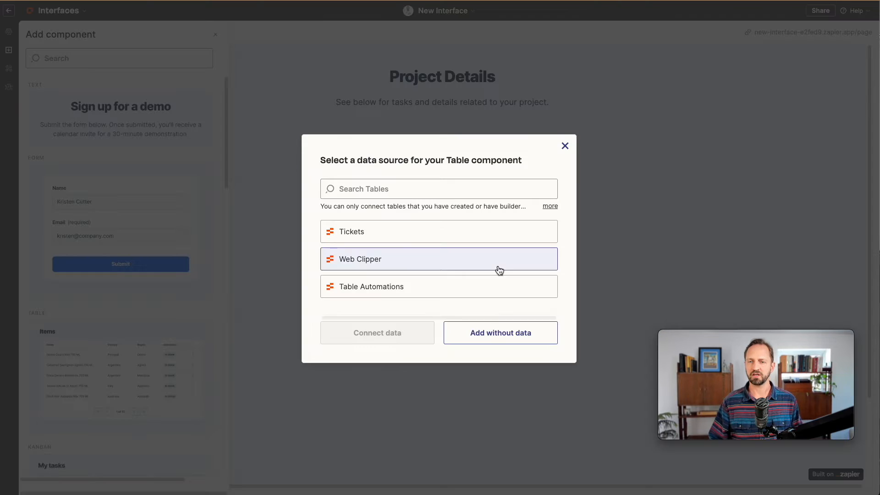
pyautogui.click(468, 338)
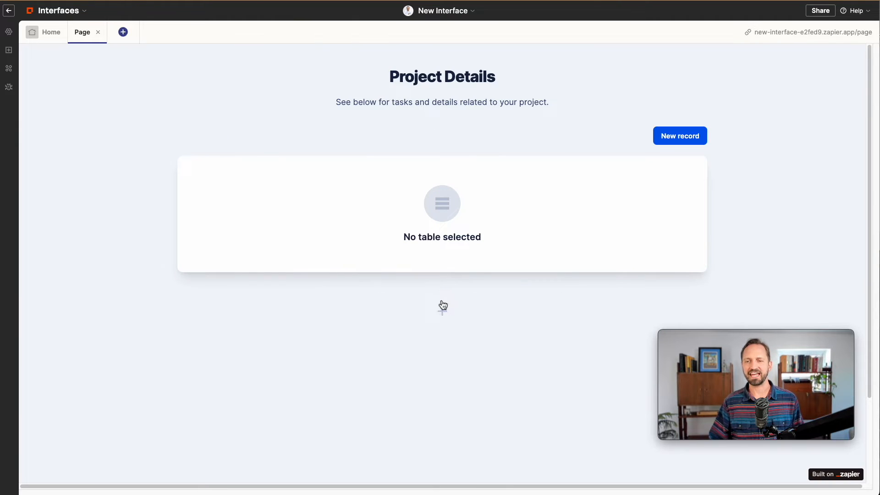
pyautogui.click(443, 306)
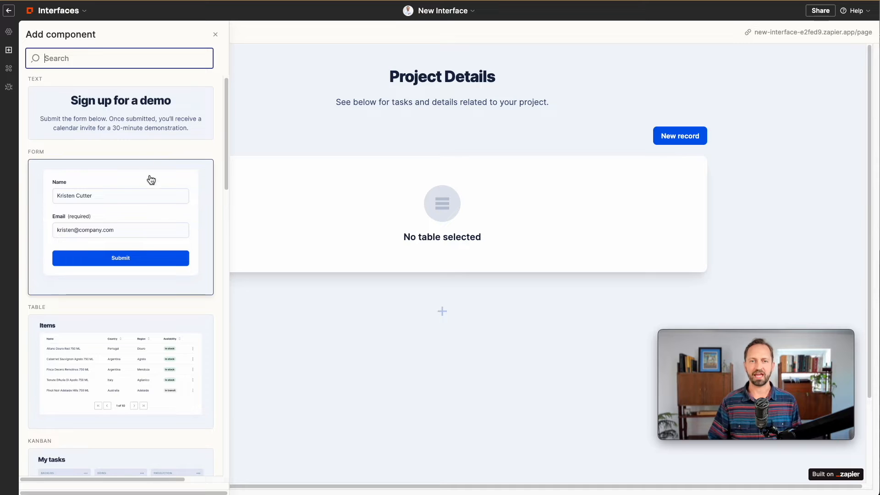
pyautogui.write('kan')
pyautogui.click(107, 182)
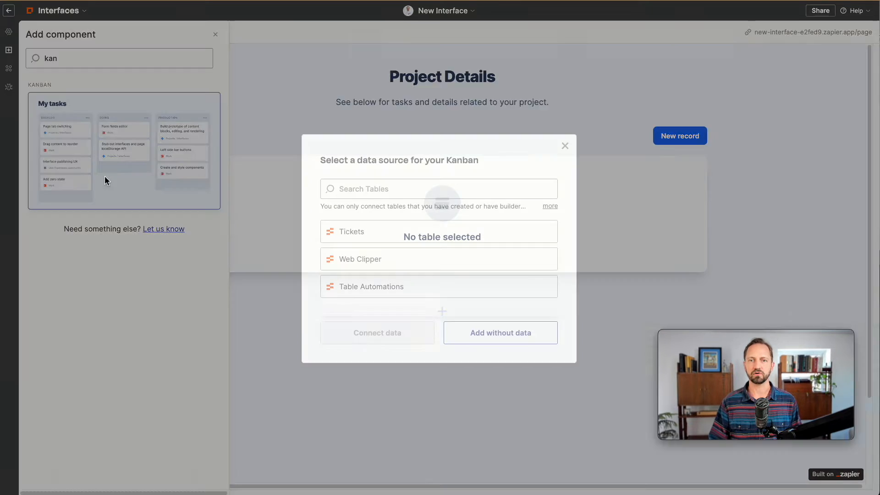
pyautogui.click(486, 336)
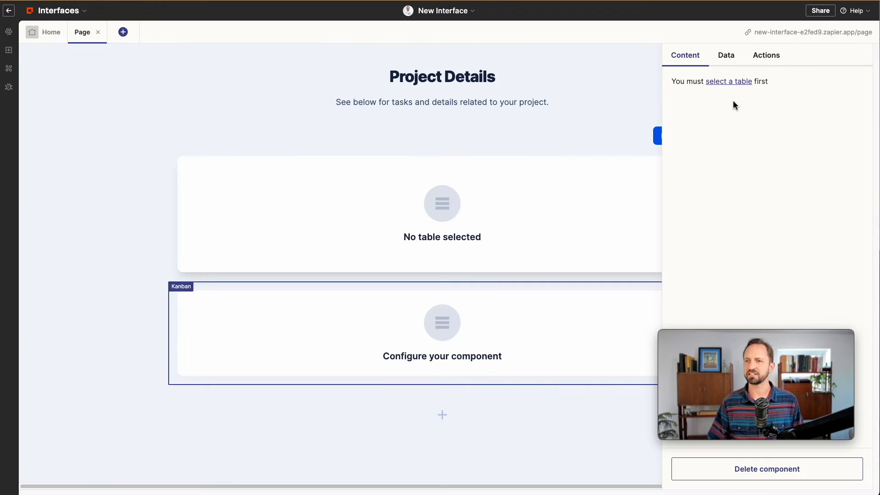
pyautogui.click(724, 57)
pyautogui.click(687, 59)
pyautogui.click(123, 32)
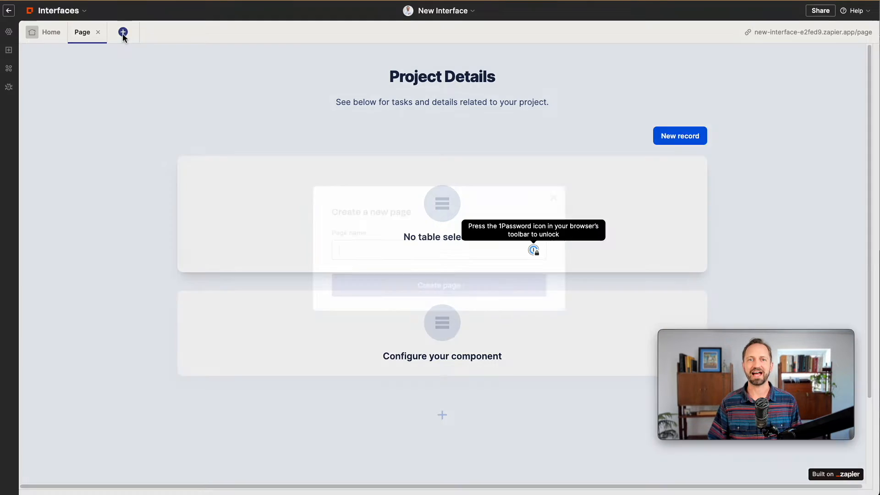
# Create a 'Documents' page with a Documents heading and 'See all your related documents here.'
pyautogui.write('Documents')
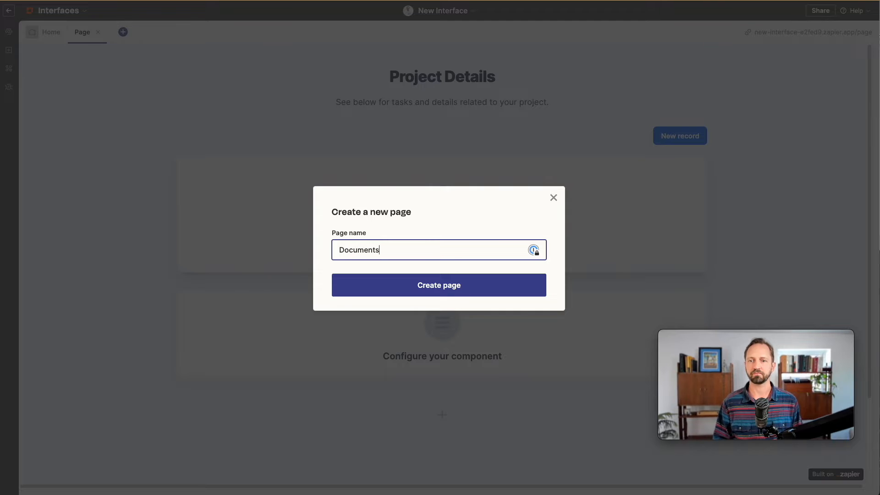
pyautogui.press('Return')
pyautogui.click(556, 192)
pyautogui.moveTo(754, 75); pyautogui.dragTo(678, 69)
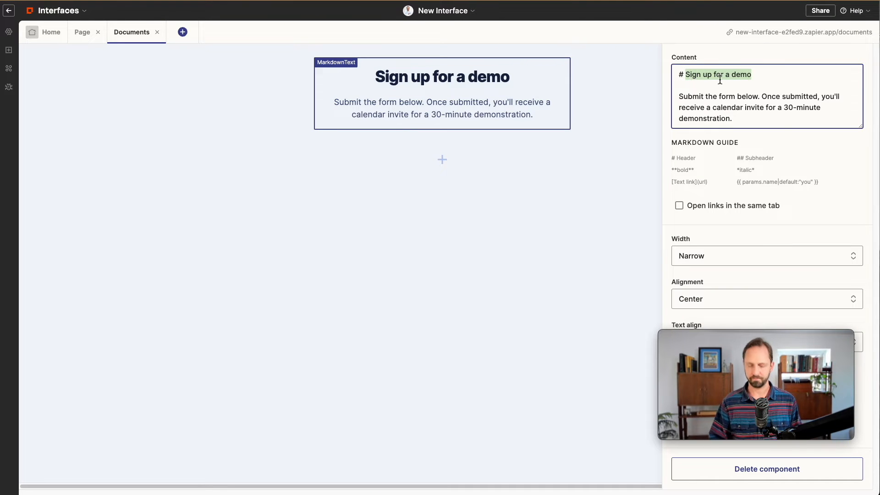
pyautogui.write('Documents')
pyautogui.tripleClick(729, 110)
pyautogui.write('See all your')
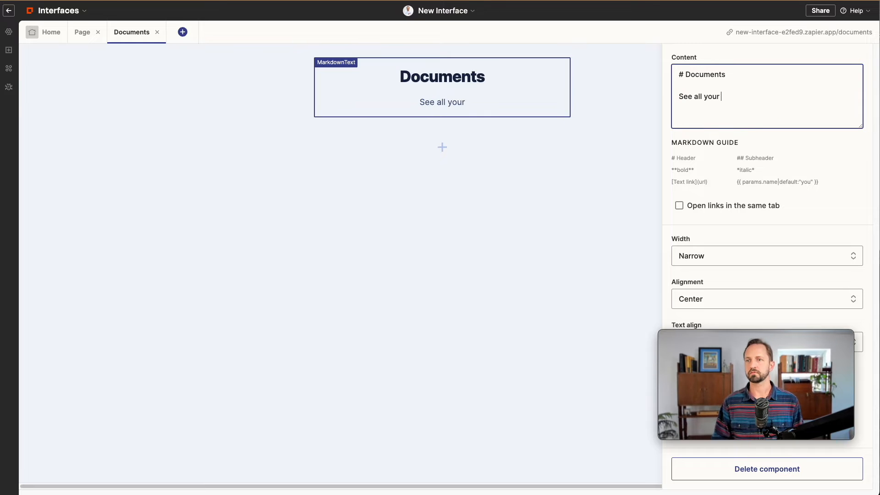
# Add a Table without data below the Documents description
pyautogui.click(442, 147)
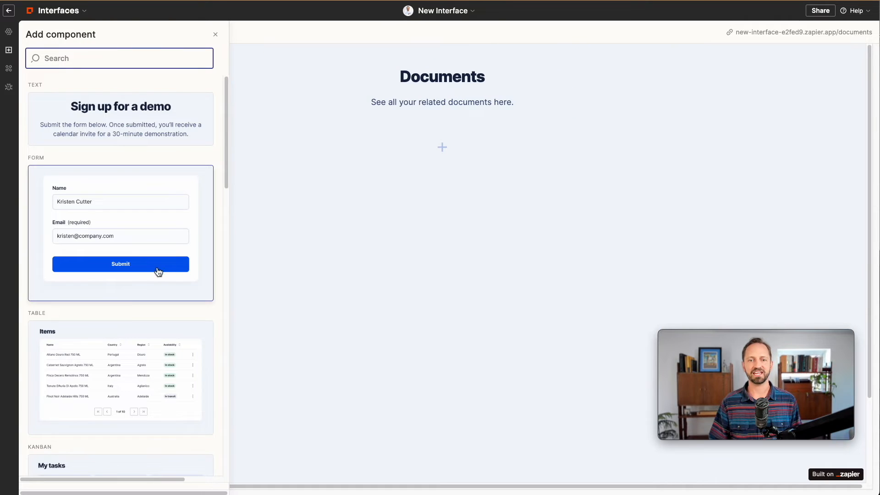
pyautogui.click(103, 390)
pyautogui.click(527, 334)
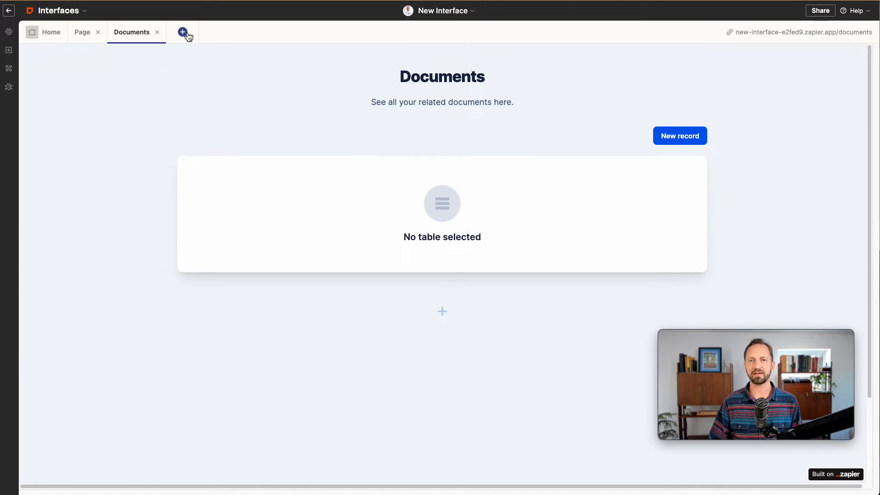
pyautogui.click(183, 32)
# Create a 'Get Help' page whose text ends 'with your question or ask the chatbot a question anytime.'
pyautogui.write('Get He')
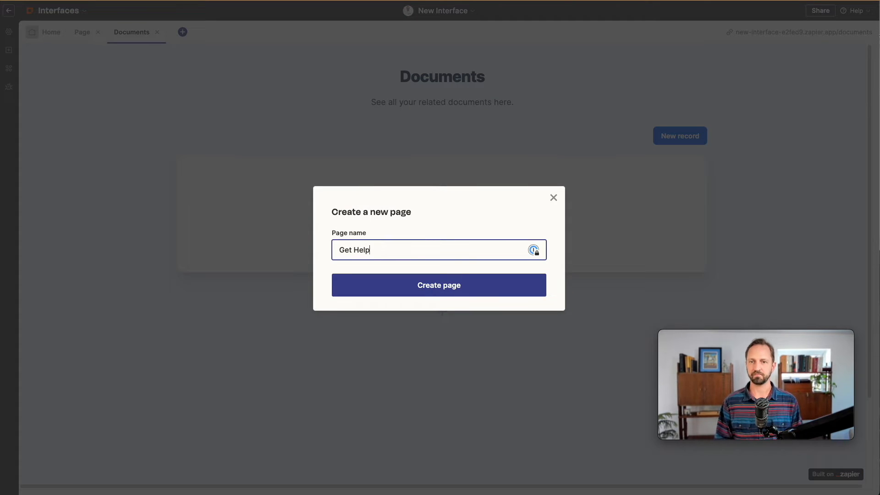
pyautogui.write('lp')
pyautogui.press('Return')
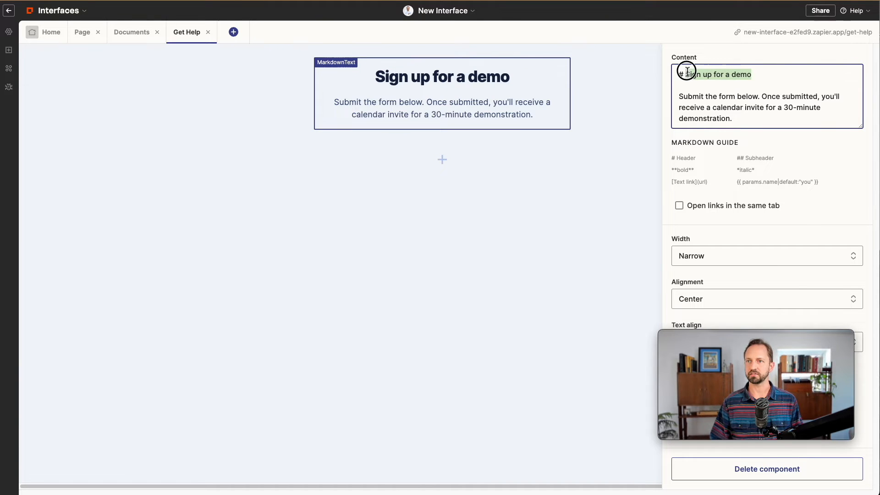
pyautogui.write('Get Help')
pyautogui.moveTo(733, 119); pyautogui.dragTo(758, 96)
pyautogui.write('with your question or ask the chatbot a question anytime.')
pyautogui.click(558, 206)
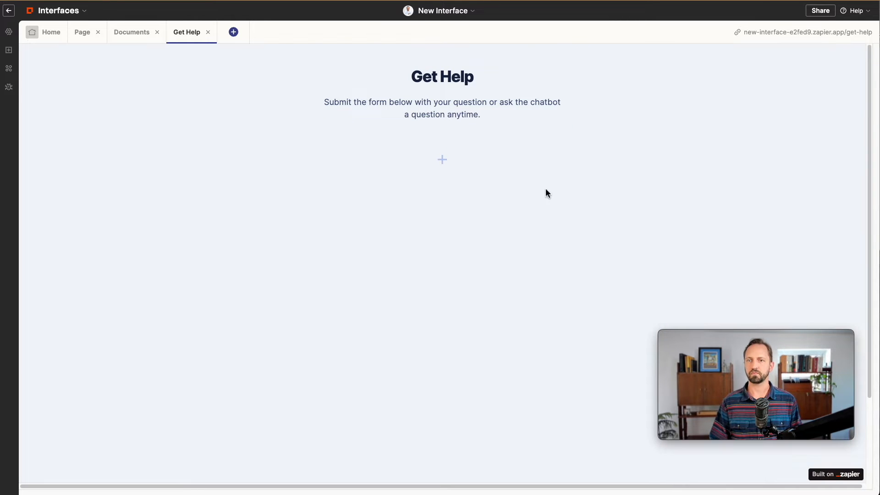
# Add a Form without data and a Chatbot block to the Get Help page
pyautogui.click(470, 151)
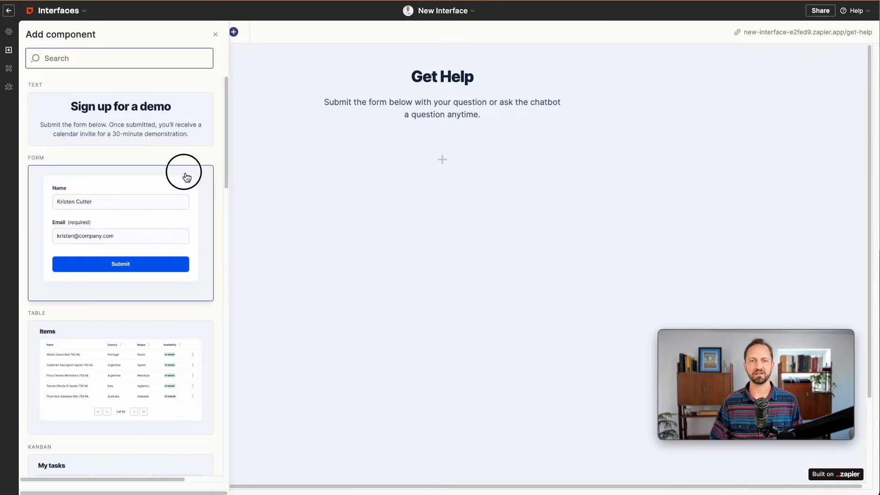
pyautogui.click(186, 177)
pyautogui.click(474, 339)
pyautogui.click(438, 283)
pyautogui.write('chatbot')
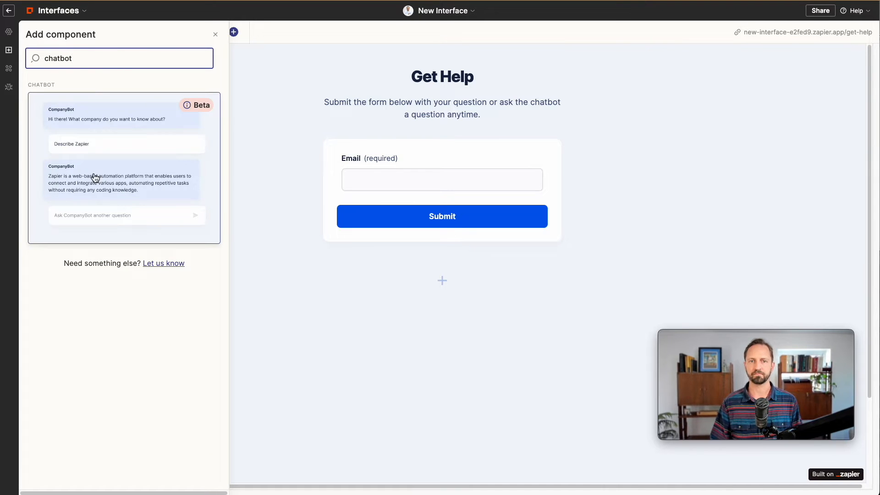
pyautogui.click(95, 178)
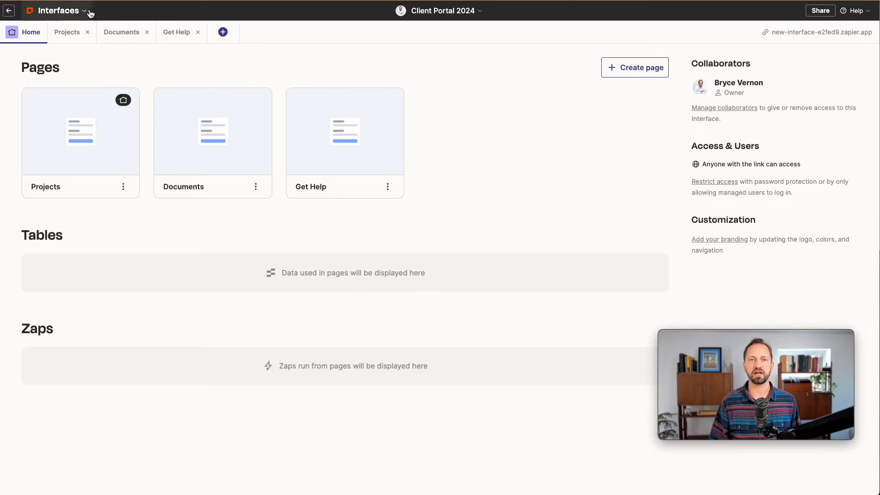
# Switch from Interfaces to Zapier Tables through the app menu
pyautogui.click(86, 11)
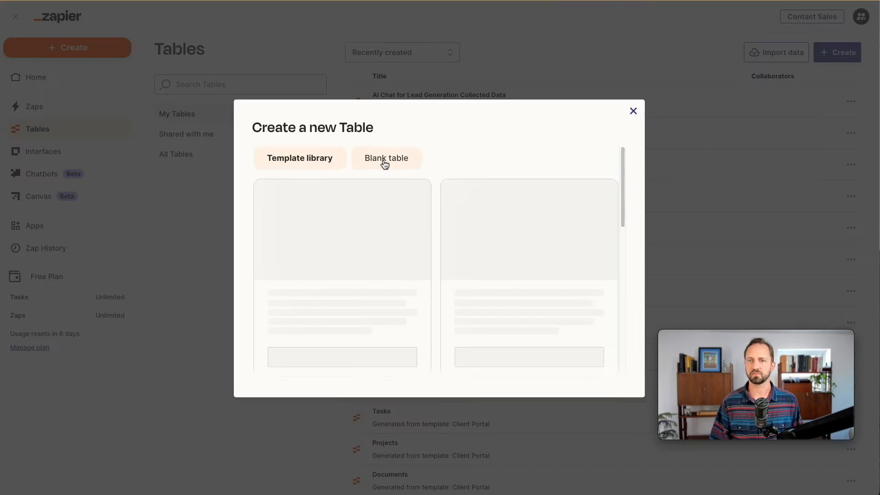
# Create a blank 'Projects 2024' table and delete its Zap-button column
pyautogui.click(383, 158)
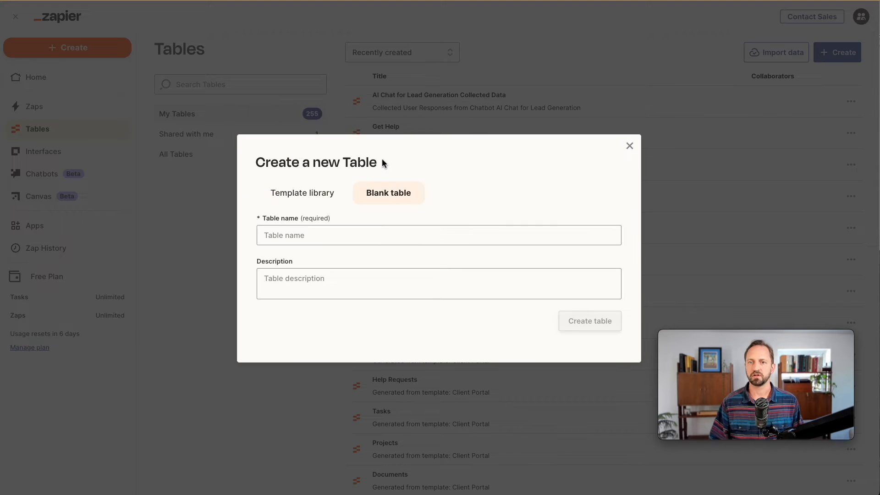
pyautogui.click(415, 240)
pyautogui.write('Projects 2')
pyautogui.click(585, 313)
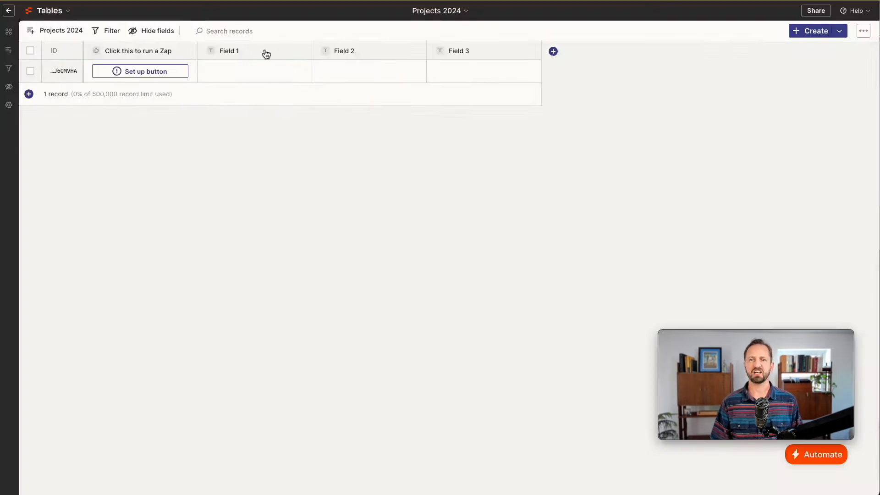
pyautogui.click(151, 55)
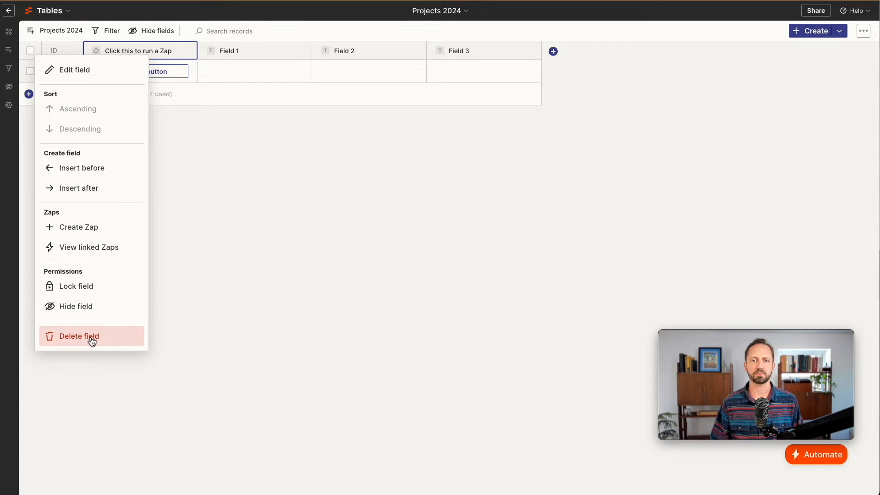
pyautogui.click(91, 337)
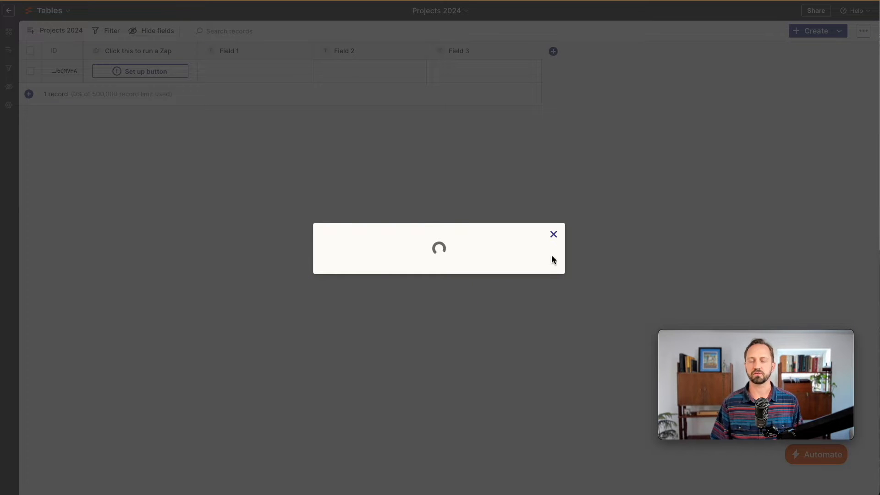
pyautogui.click(417, 278)
# Rename Field 1 to Name and Field 2 to Status
pyautogui.doubleClick(117, 51)
pyautogui.write('Name')
pyautogui.press('Return')
pyautogui.doubleClick(239, 53)
pyautogui.write('Status')
pyautogui.press('Return')
# Make Status a dropdown with Not Started, In Progress and Done options
pyautogui.click(302, 51)
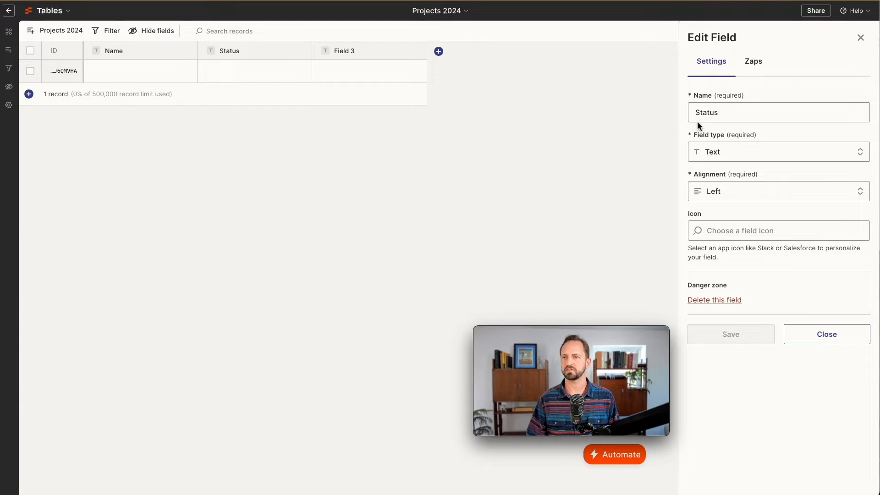
pyautogui.click(757, 152)
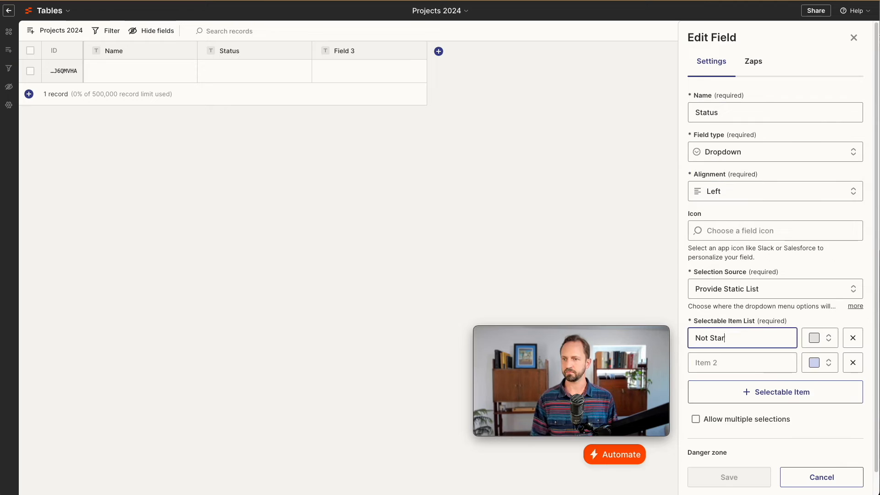
pyautogui.write('ed')
pyautogui.press('Tab')
pyautogui.write('In pr')
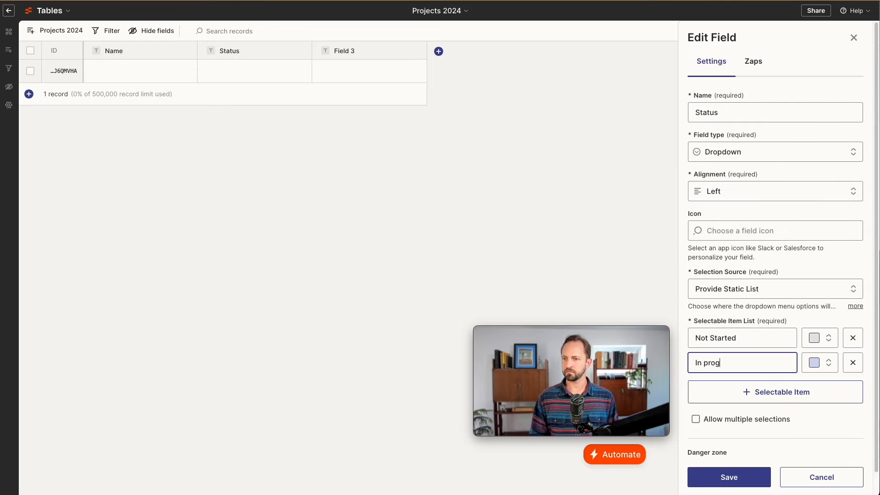
pyautogui.write('ogress')
pyautogui.click(728, 391)
pyautogui.write('Done')
pyautogui.click(758, 479)
pyautogui.click(358, 59)
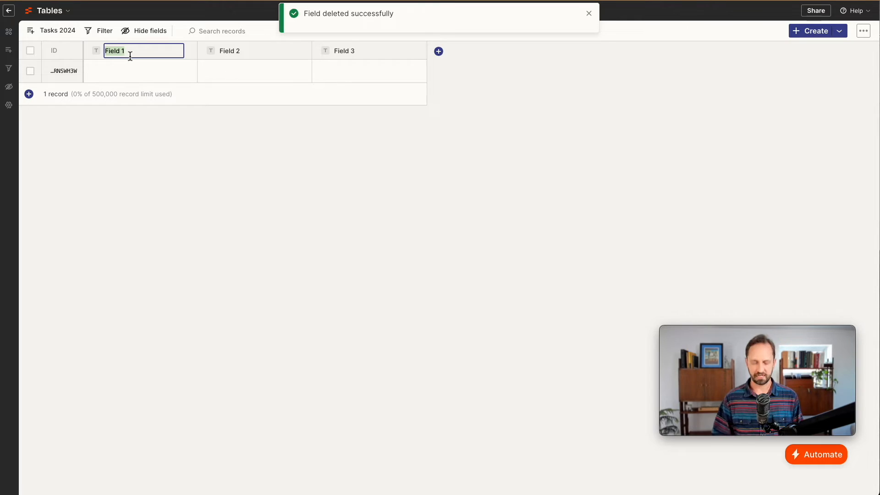
# Rename the Tasks 2024 columns to Name and Project
pyautogui.write('Name')
pyautogui.press('Return')
pyautogui.doubleClick(243, 50)
pyautogui.write('Project')
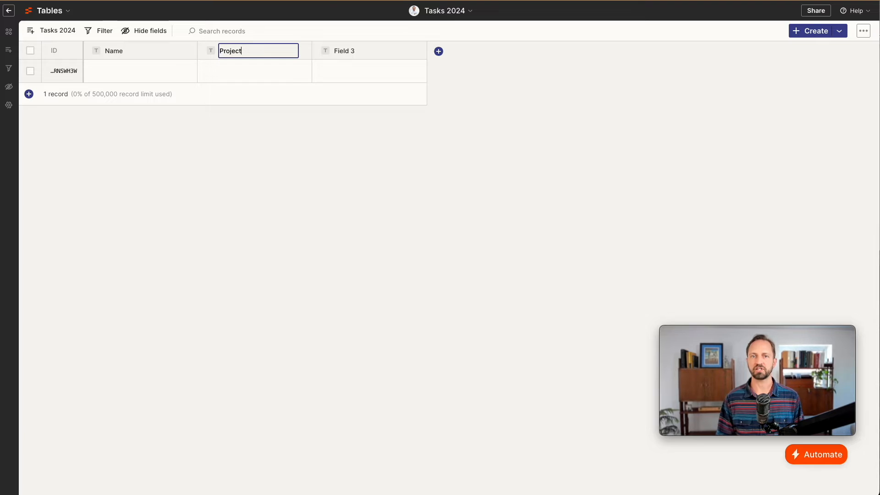
pyautogui.press('Return')
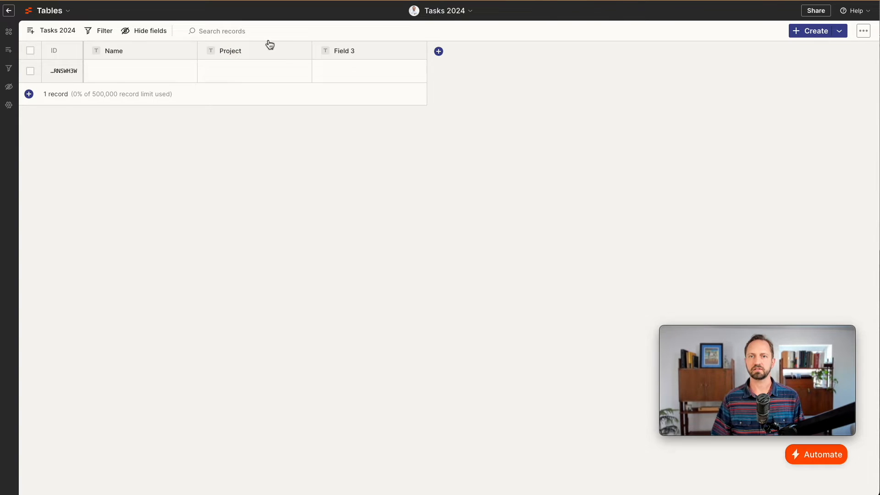
# Make Project a dropdown sourced from the Projects 2024 table's Name field
pyautogui.click(281, 62)
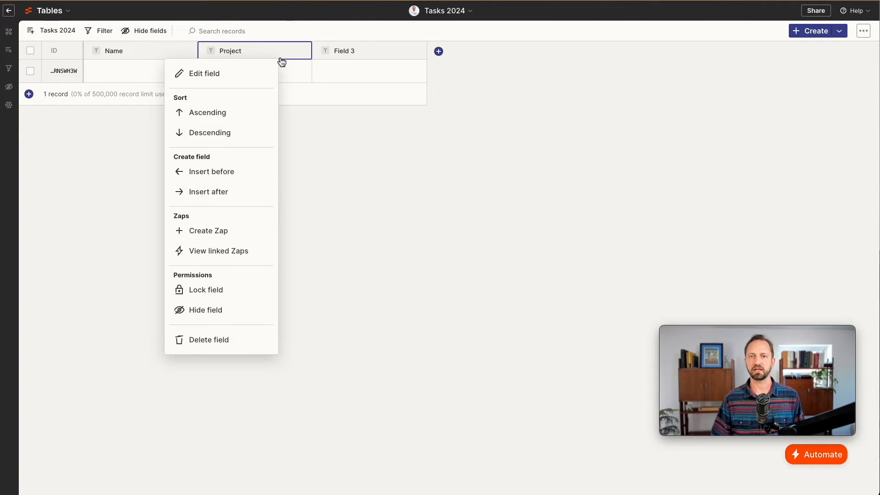
pyautogui.click(238, 85)
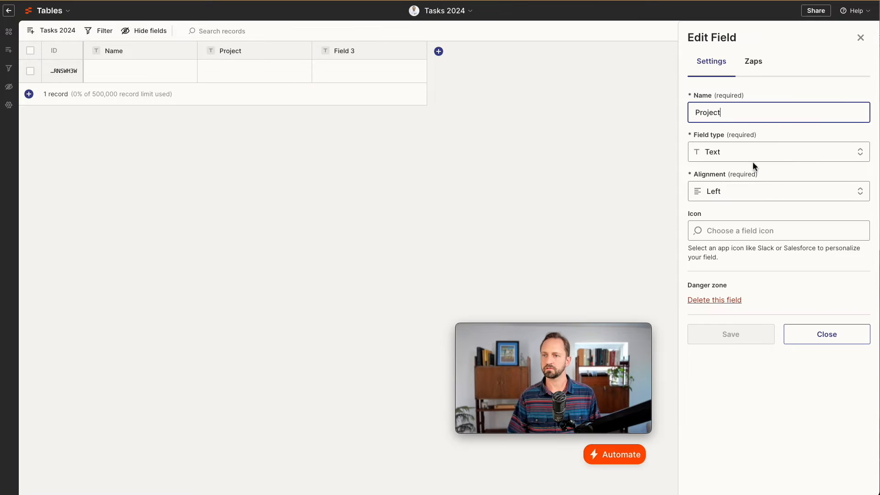
pyautogui.click(754, 158)
pyautogui.click(740, 314)
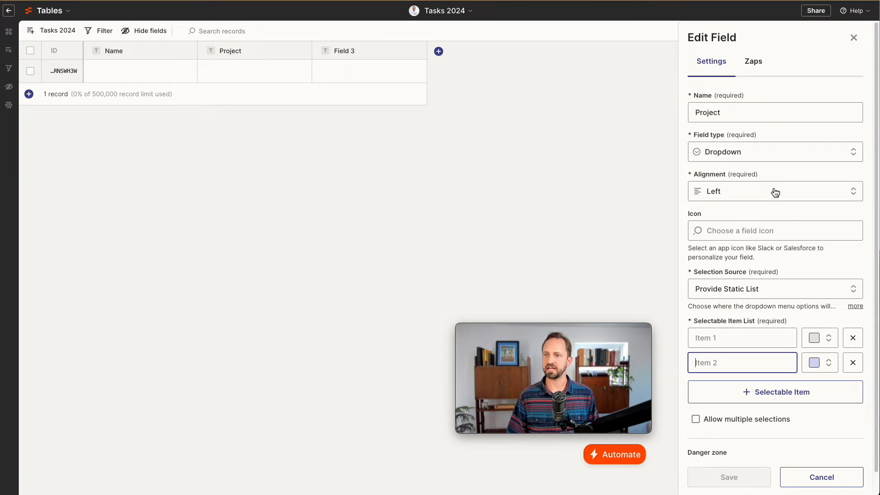
pyautogui.scroll(-1, 786, 242)
pyautogui.click(785, 263)
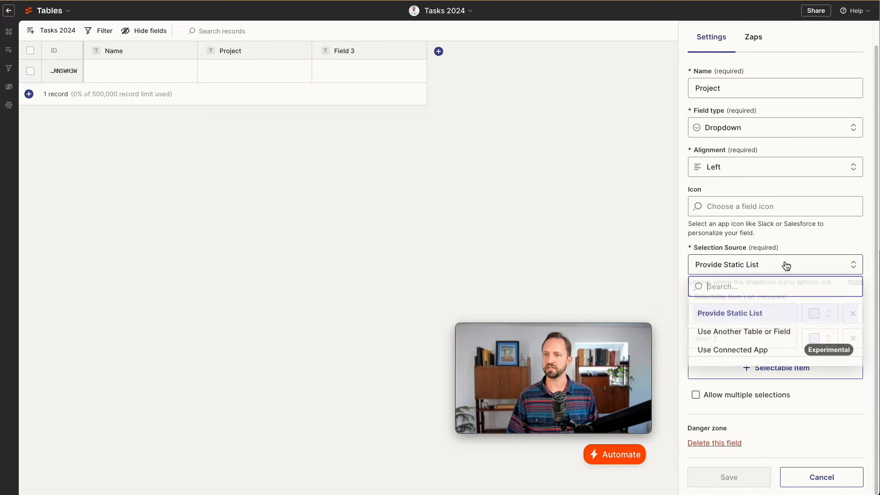
pyautogui.click(750, 333)
pyautogui.scroll(-2, 760, 335)
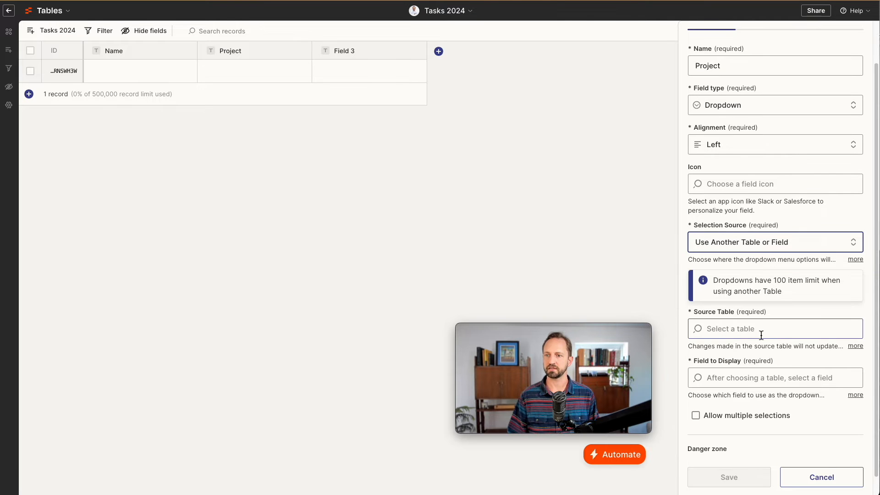
pyautogui.click(757, 330)
pyautogui.write('Projects 202')
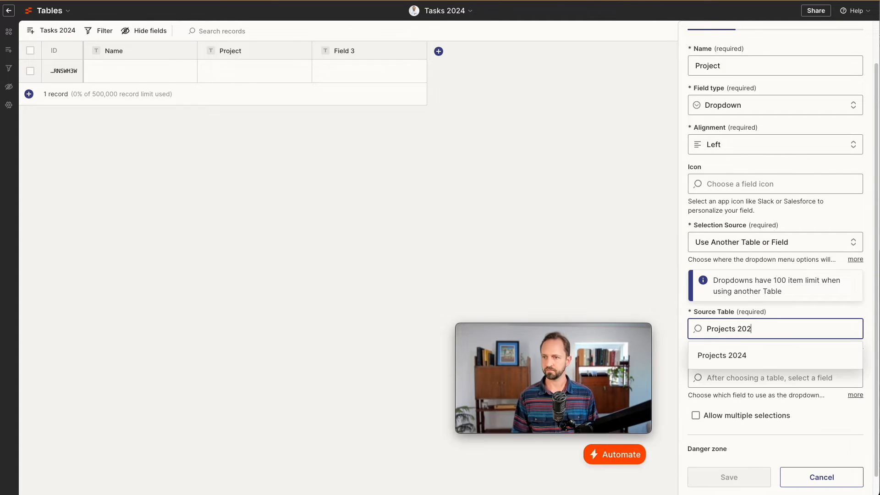
pyautogui.click(751, 368)
pyautogui.click(711, 357)
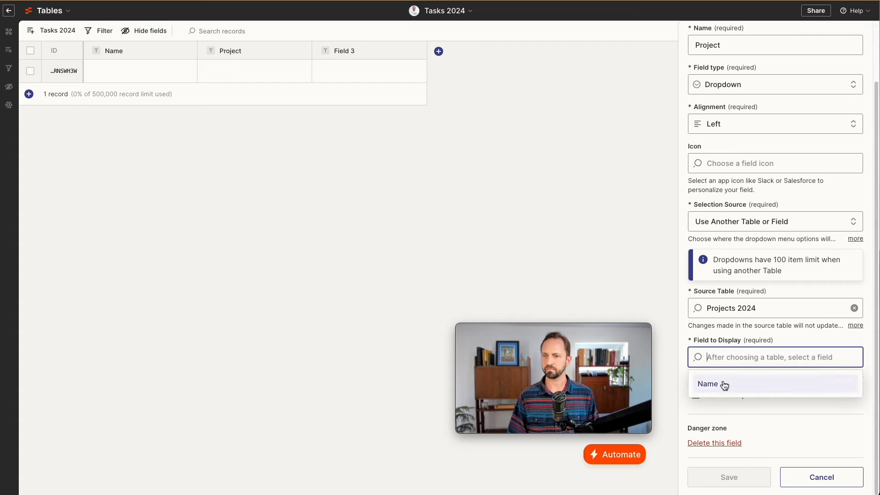
pyautogui.click(723, 383)
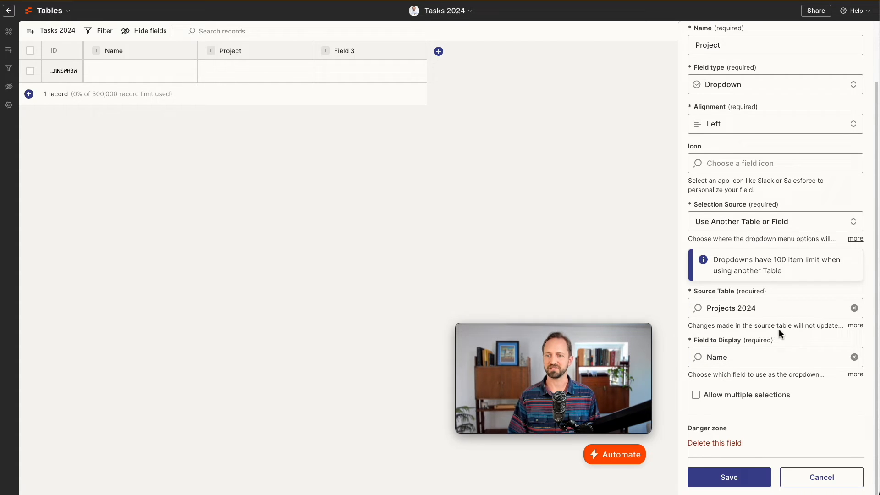
pyautogui.click(743, 478)
# Turn Field 3 into a Status dropdown with Not Started and In Progress options
pyautogui.click(323, 50)
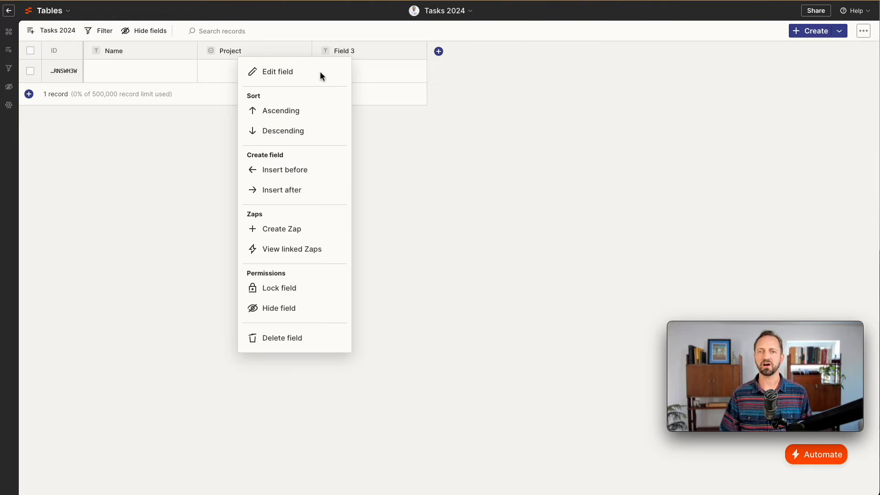
pyautogui.click(314, 71)
pyautogui.moveTo(773, 117); pyautogui.dragTo(688, 113)
pyautogui.write('Status')
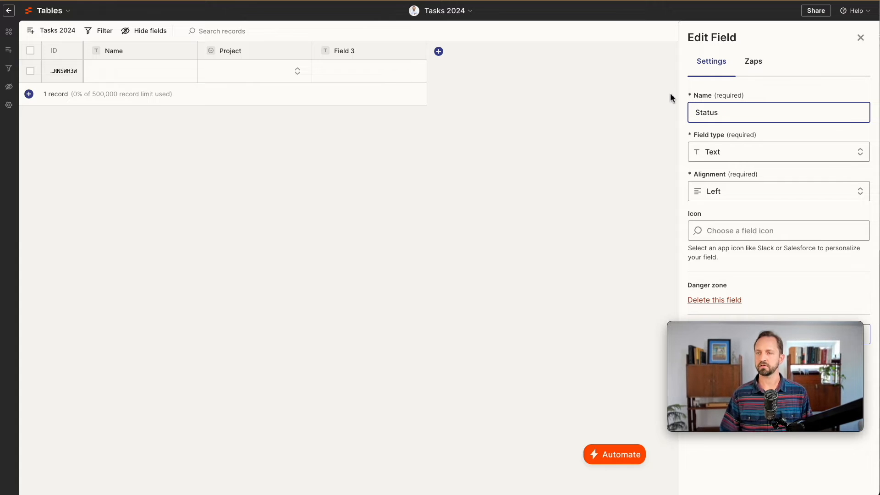
pyautogui.click(778, 152)
pyautogui.click(751, 311)
pyautogui.click(742, 337)
pyautogui.write('Not Started')
pyautogui.click(742, 363)
pyautogui.write('In Progress')
pyautogui.click(769, 392)
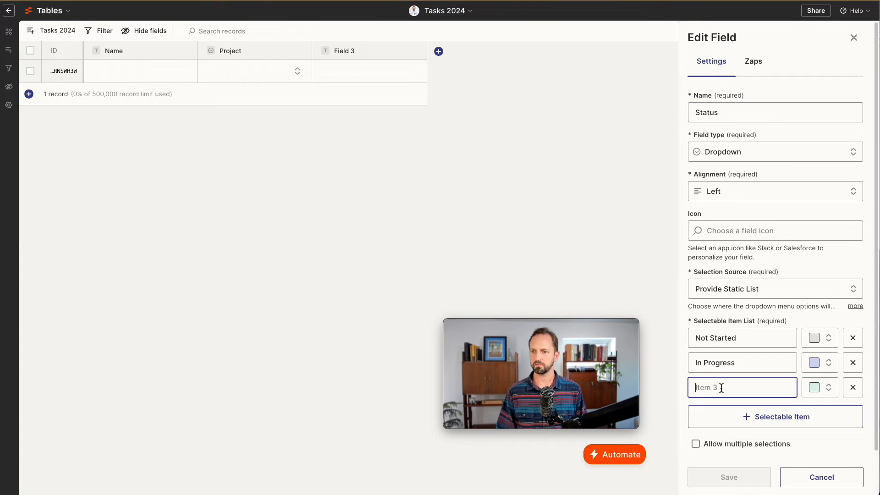
pyautogui.click(729, 477)
# Add a Due Date column of date and time type
pyautogui.click(438, 51)
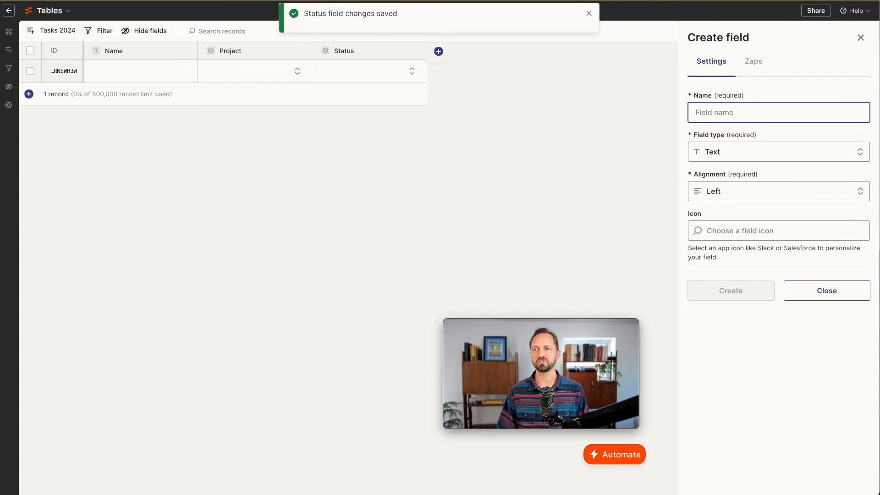
pyautogui.write('Due Date')
pyautogui.click(778, 151)
pyautogui.click(739, 198)
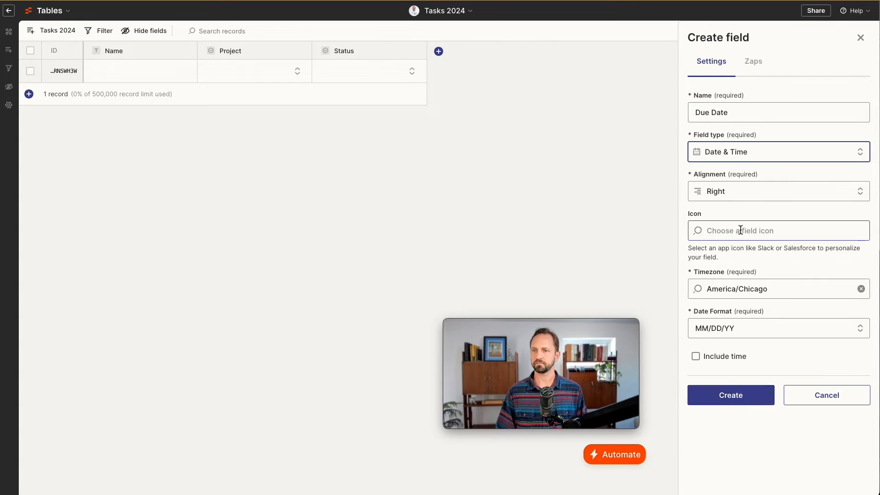
pyautogui.click(731, 391)
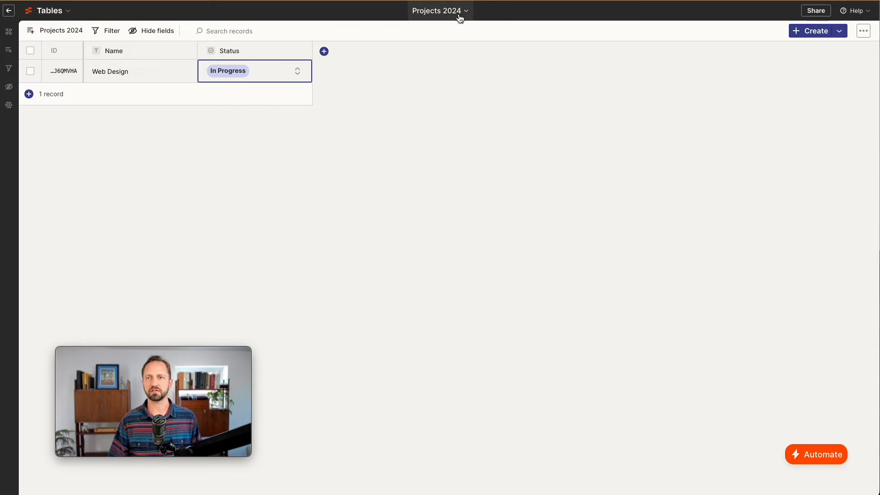
# Duplicate the Projects 2024 table as 'Documents 2024'
pyautogui.click(458, 15)
pyautogui.click(425, 51)
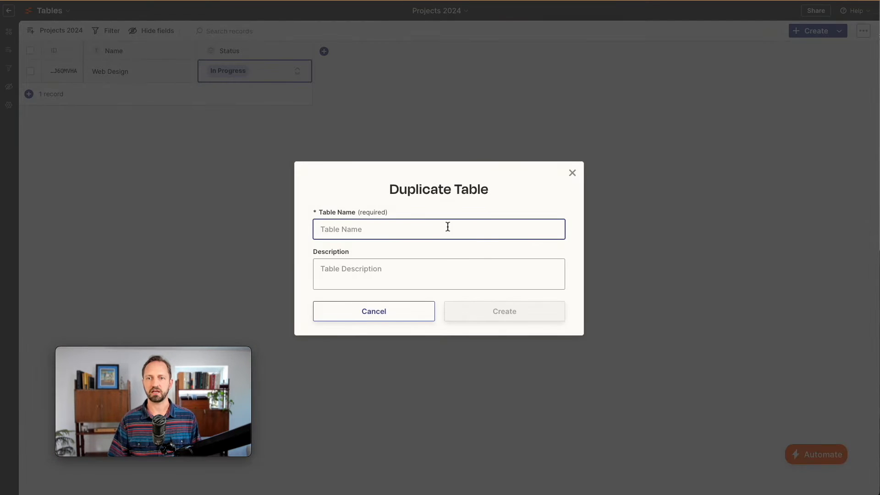
pyautogui.write('Documents 2024')
pyautogui.press('Return')
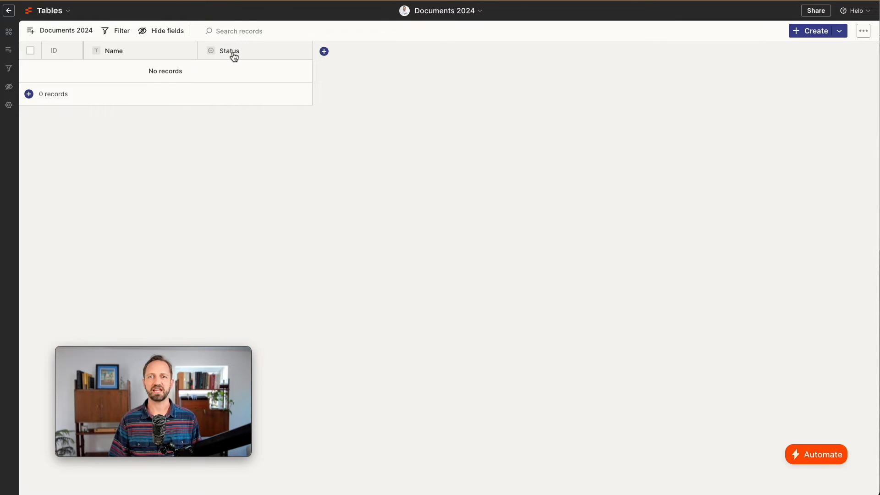
# Replace the Status column with a Link-type field named Link
pyautogui.click(234, 56)
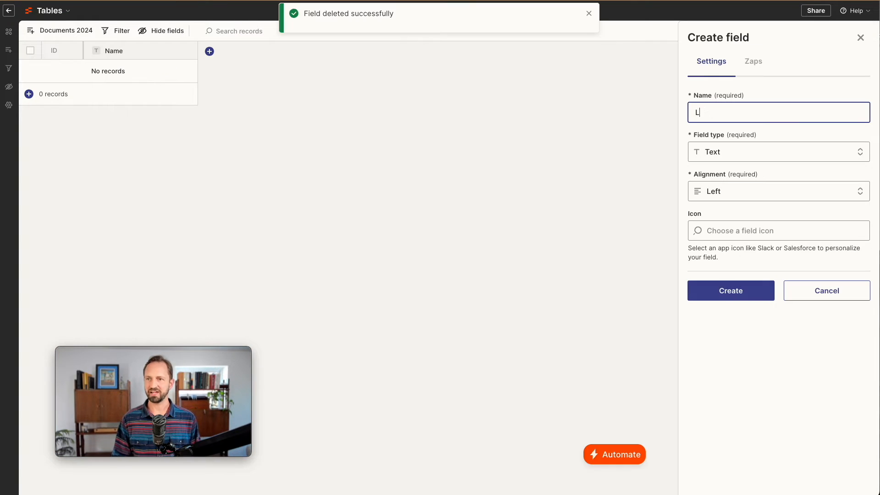
pyautogui.click(760, 159)
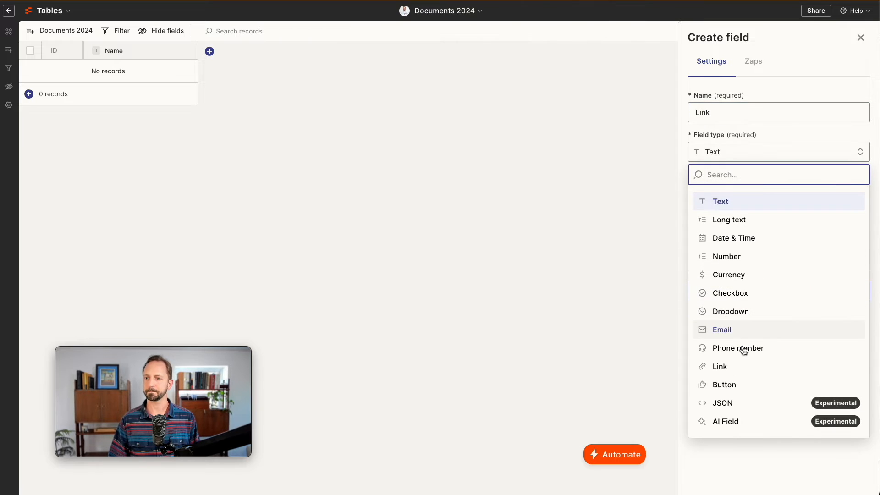
pyautogui.click(739, 367)
pyautogui.click(747, 298)
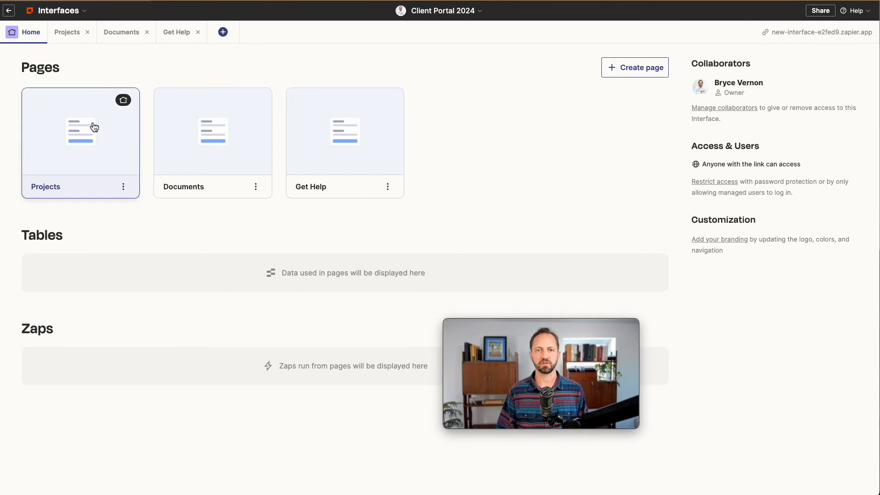
# Connect the Projects page's table listing to the Projects 2024 table
pyautogui.click(94, 127)
pyautogui.click(652, 188)
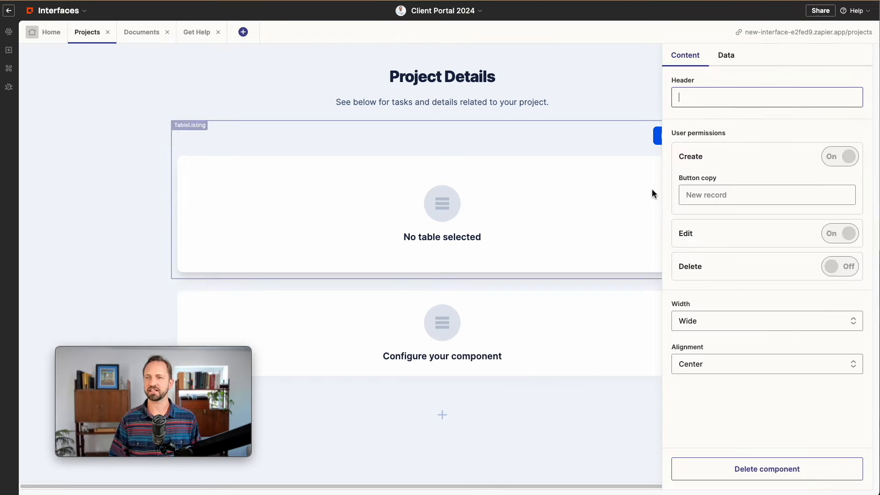
pyautogui.click(727, 57)
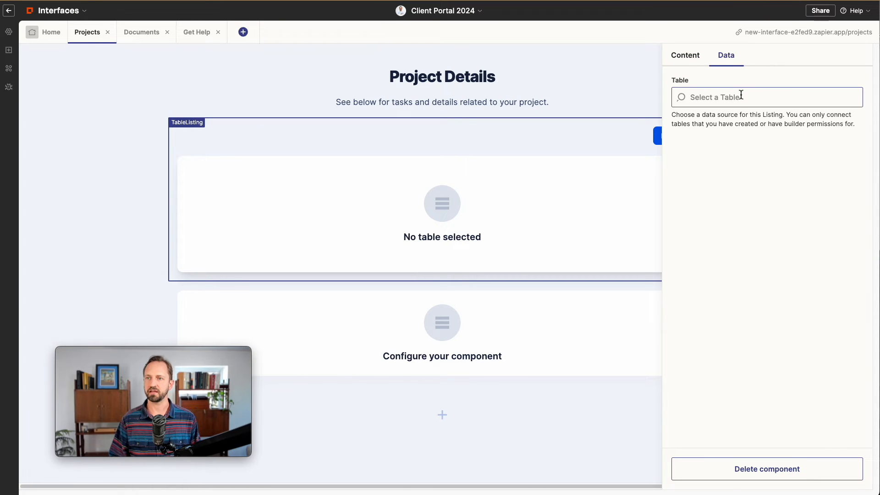
pyautogui.write('Projects 202')
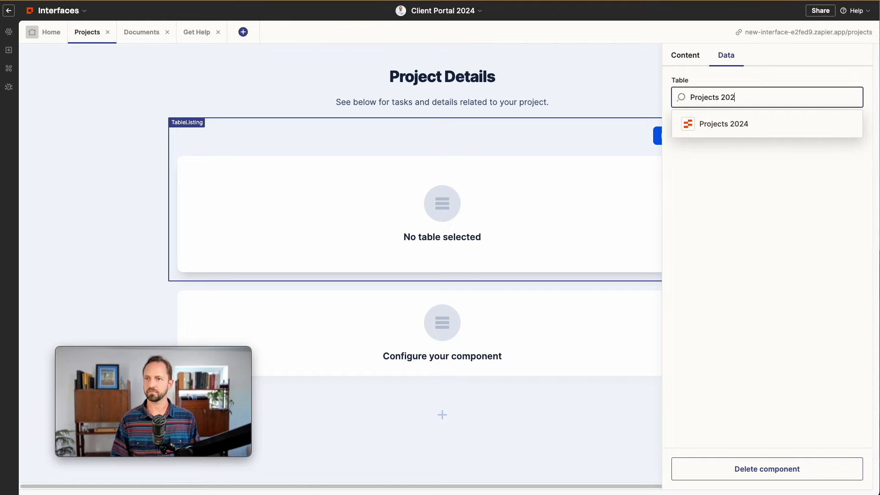
pyautogui.click(738, 124)
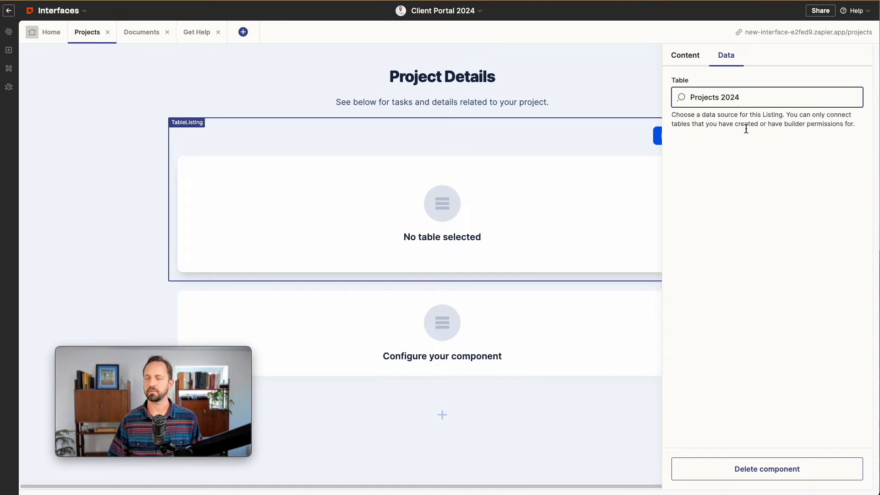
# Connect the Kanban board to the Tasks 2024 table
pyautogui.click(676, 270)
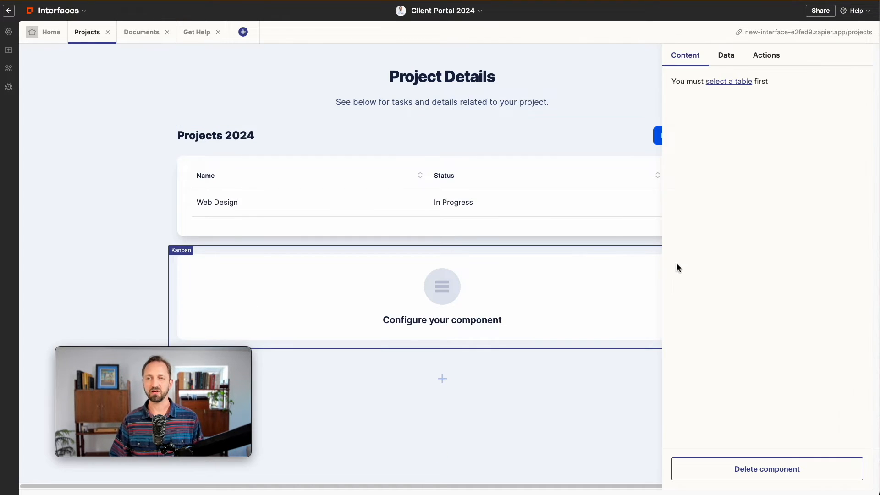
pyautogui.click(727, 80)
pyautogui.click(731, 97)
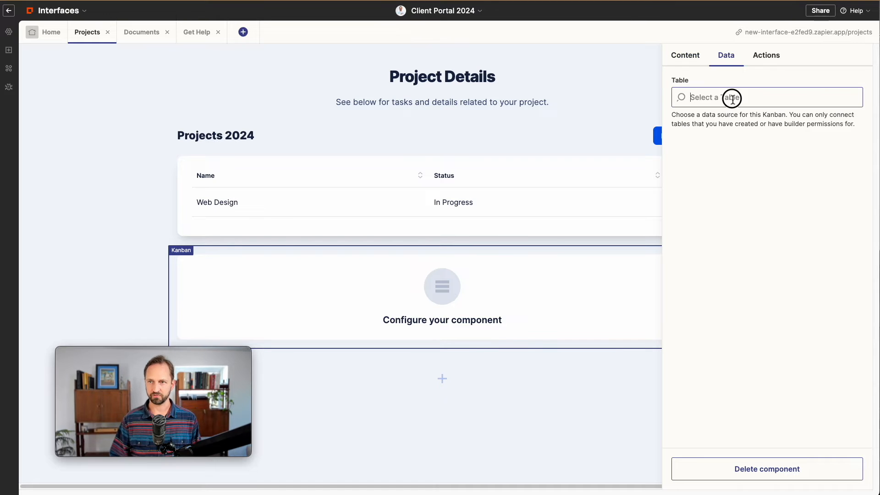
pyautogui.write('Tasks 202')
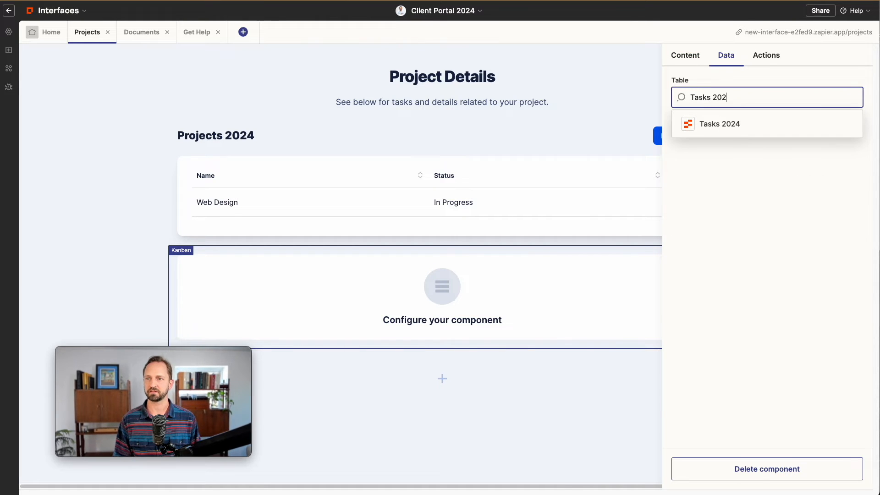
pyautogui.click(731, 123)
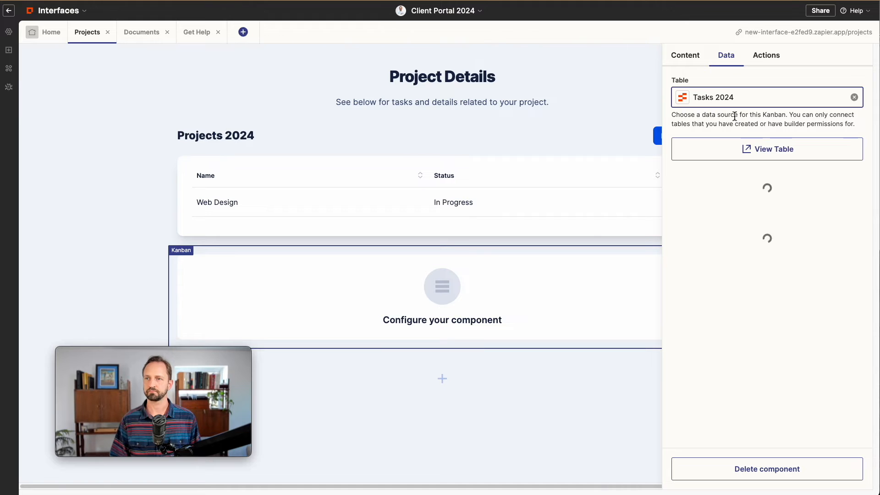
# Group the Kanban by Status, with Name as card title and Project as description
pyautogui.click(744, 228)
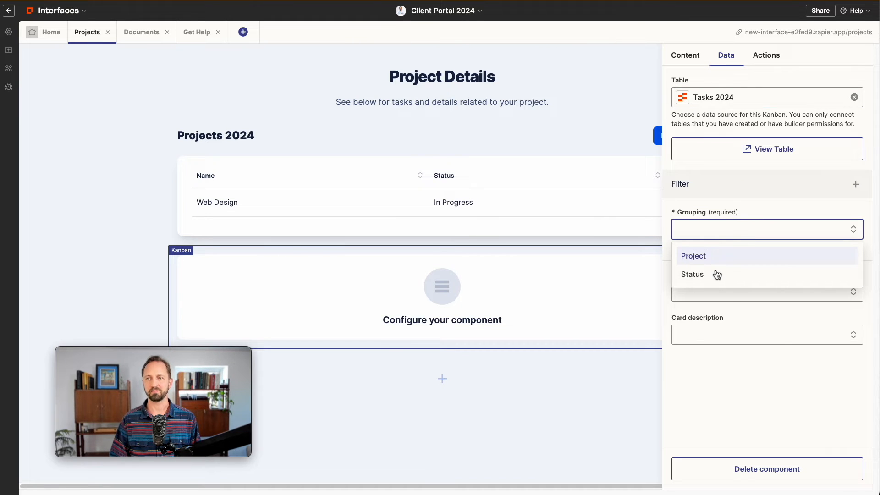
pyautogui.click(717, 273)
pyautogui.click(733, 384)
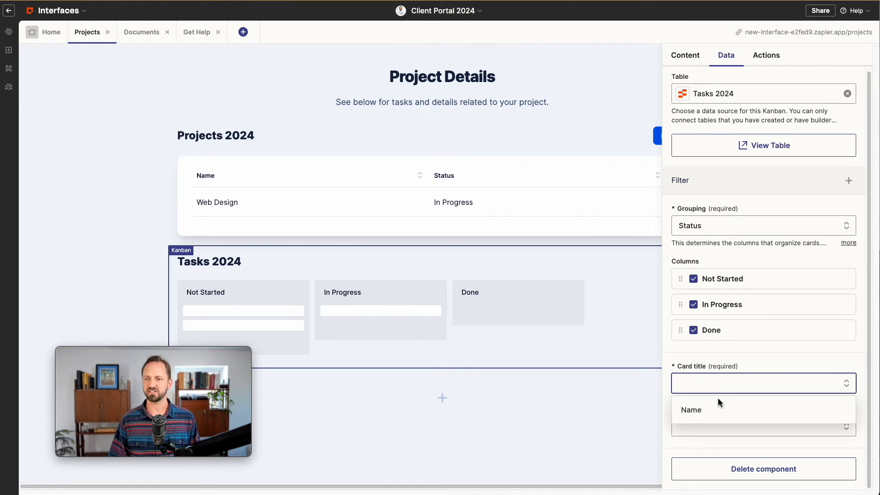
pyautogui.click(718, 409)
pyautogui.click(726, 437)
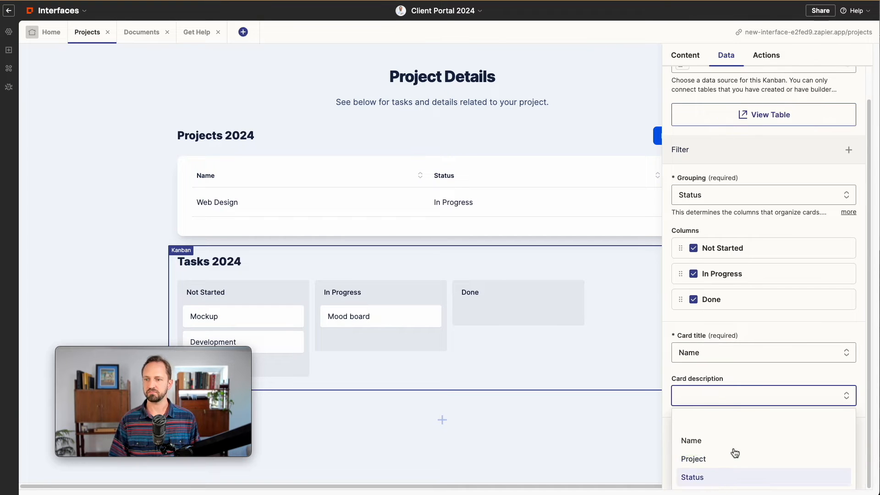
pyautogui.click(728, 459)
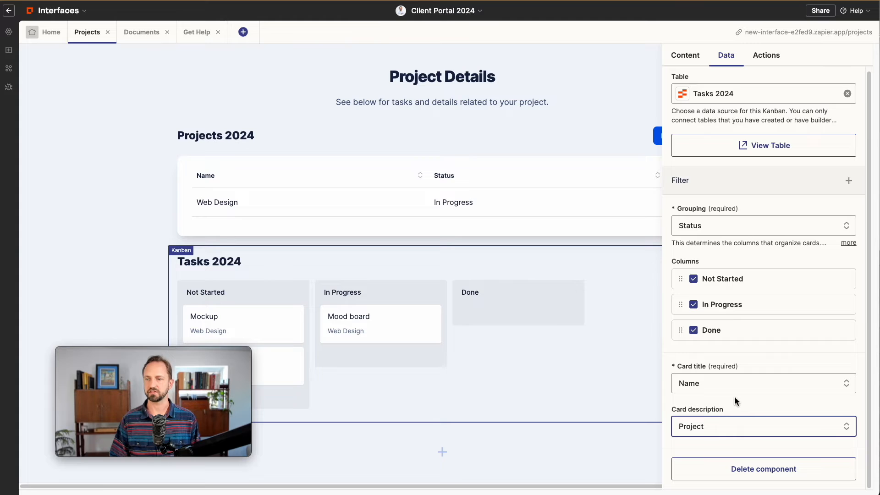
pyautogui.click(503, 292)
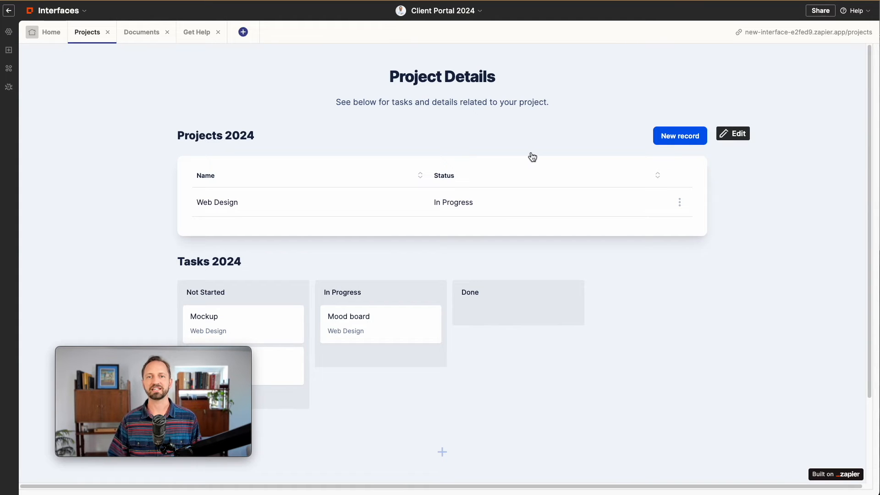
pyautogui.click(145, 36)
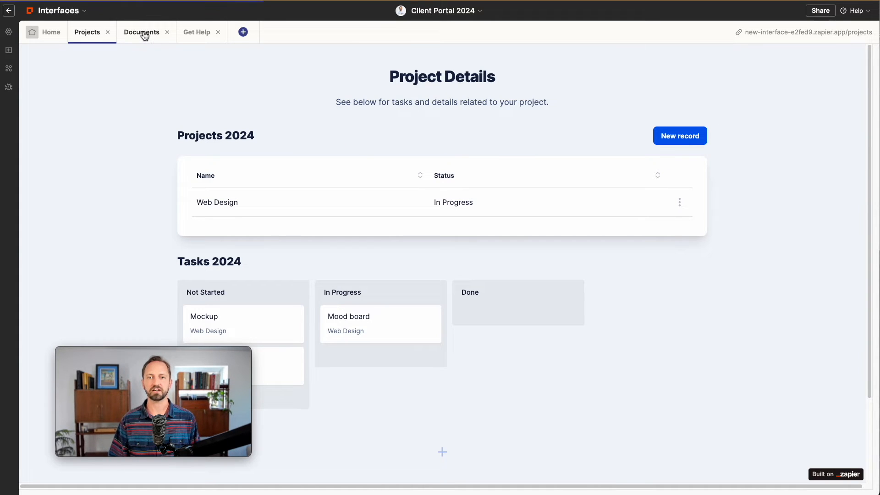
# Connect the Documents page's table listing to the Documents 2024 table and preview it
pyautogui.click(636, 165)
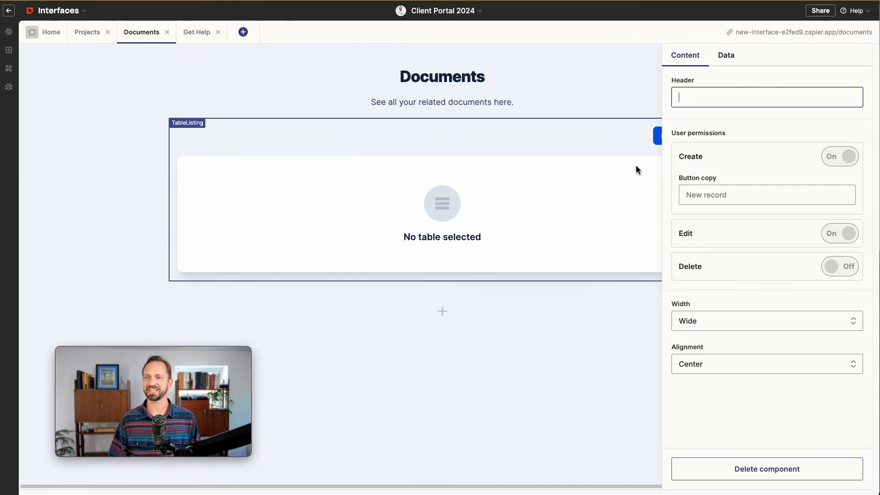
pyautogui.click(723, 62)
pyautogui.click(740, 97)
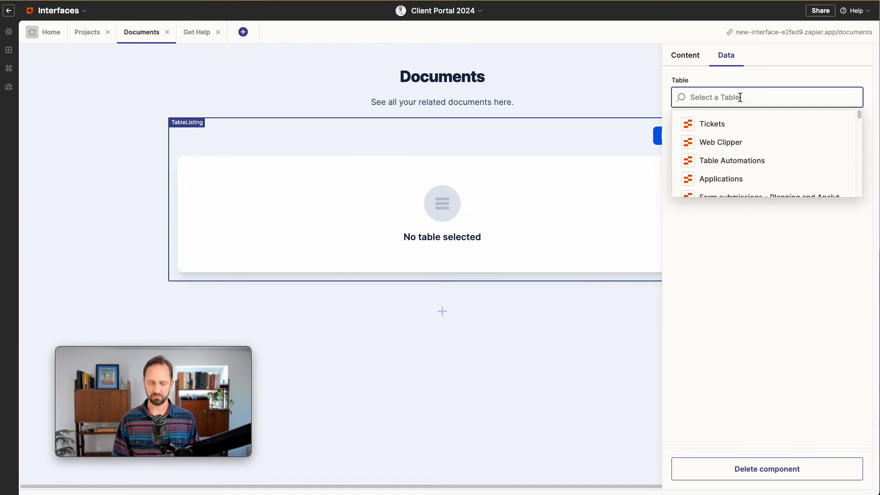
pyautogui.write('documents 2024')
pyautogui.click(724, 124)
pyautogui.click(628, 383)
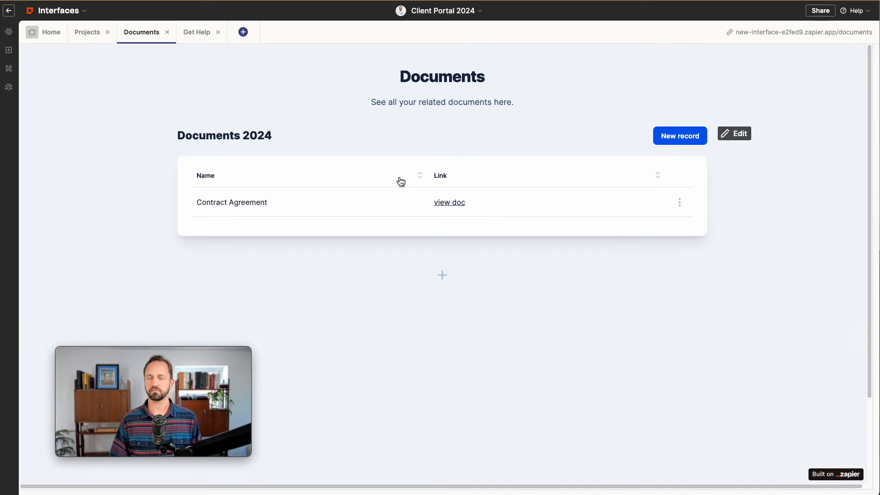
# Go to the Get Help page and begin editing its help form
pyautogui.click(196, 36)
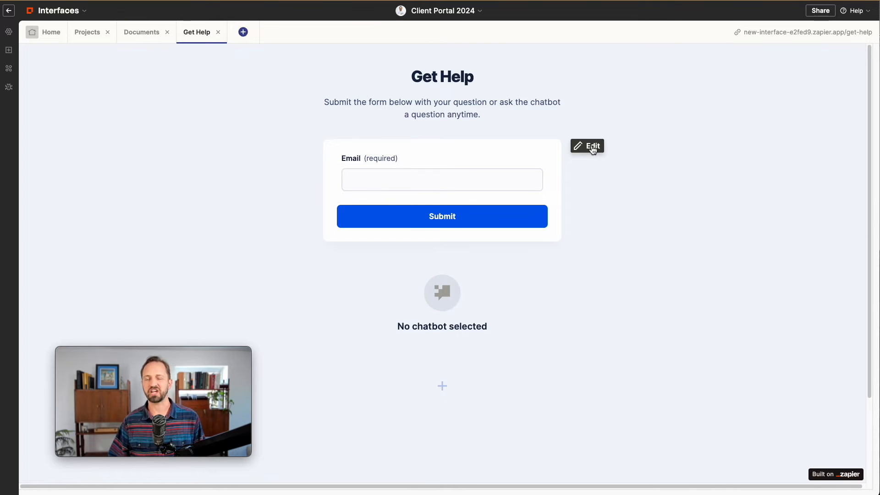
pyautogui.click(591, 146)
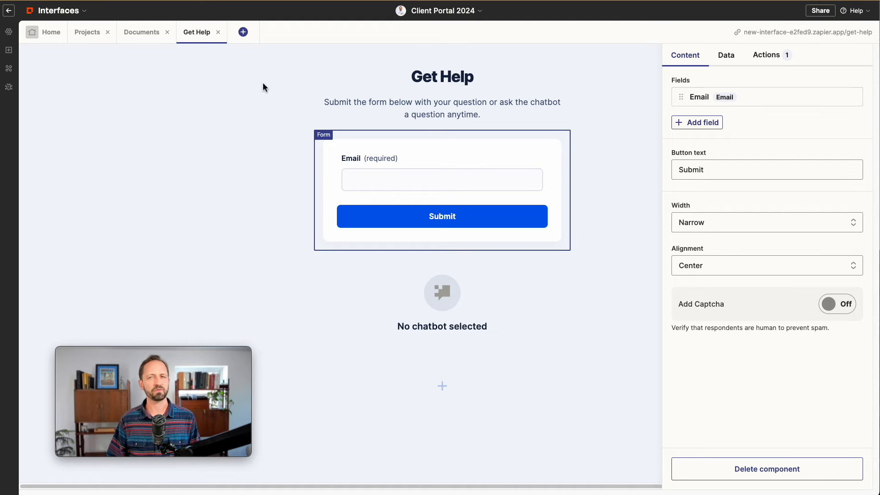
pyautogui.click(460, 13)
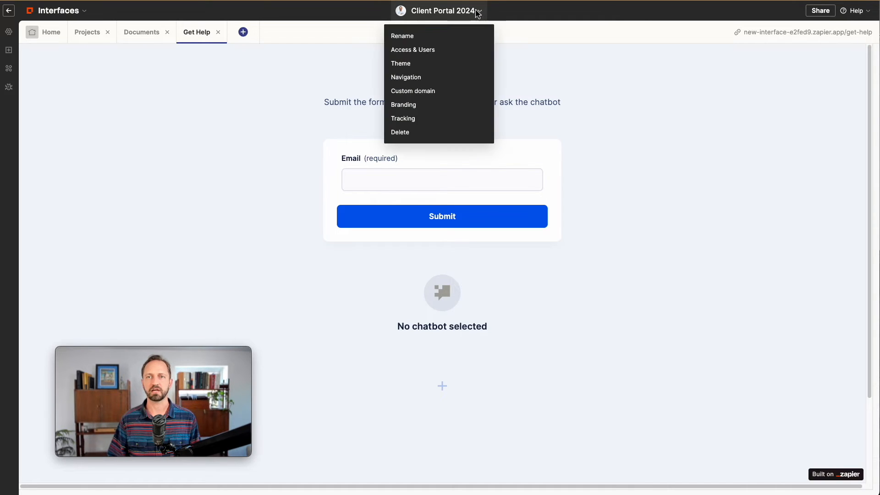
# Restrict portal access to managed users only and enable Google login, saving both changes
pyautogui.click(396, 51)
pyautogui.click(231, 89)
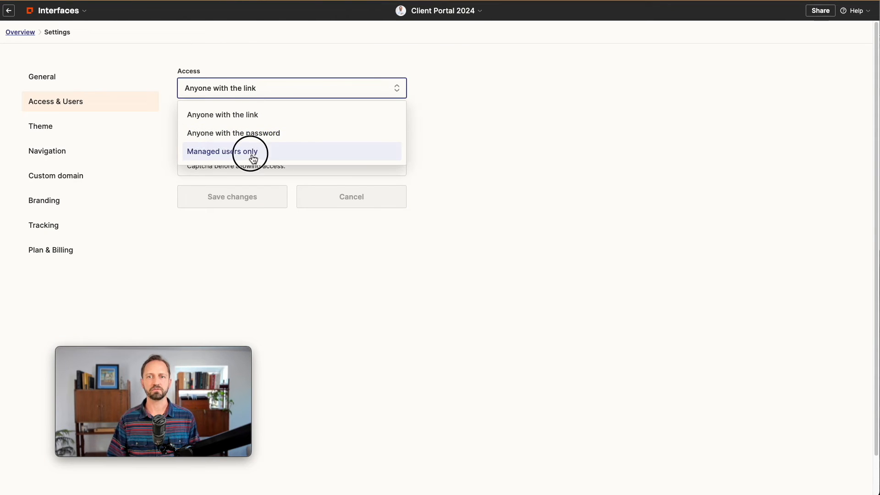
pyautogui.click(252, 152)
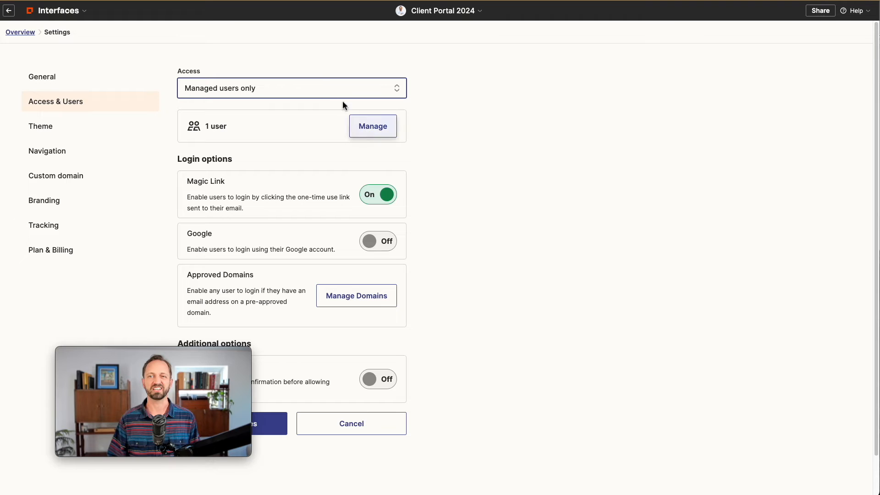
pyautogui.click(270, 435)
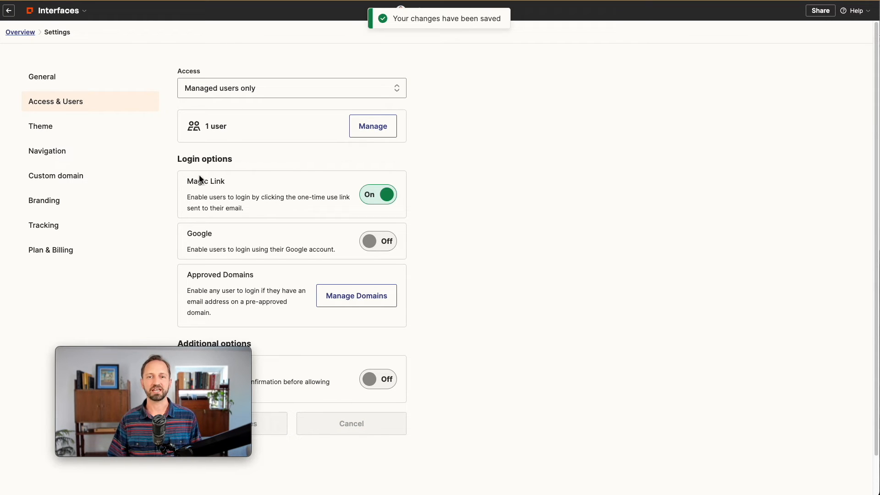
pyautogui.click(379, 242)
pyautogui.click(270, 429)
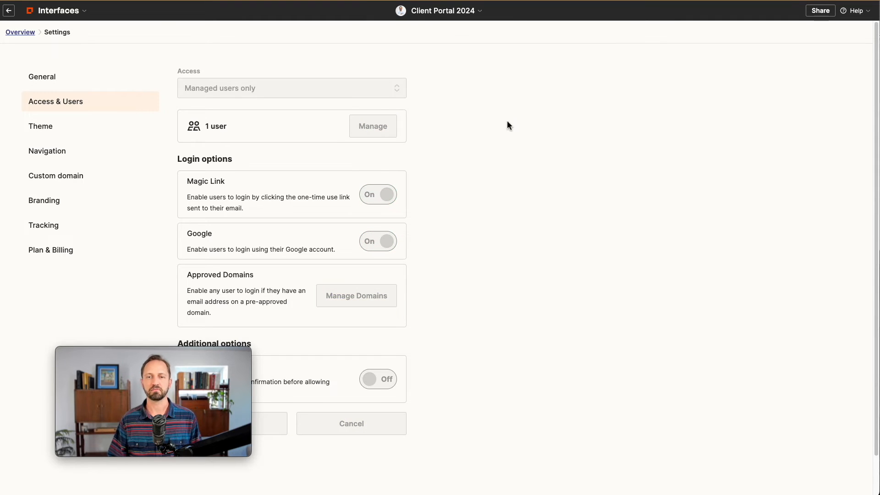
# Return to the Get Help page and select the help form's main settings
pyautogui.click(21, 33)
pyautogui.click(186, 41)
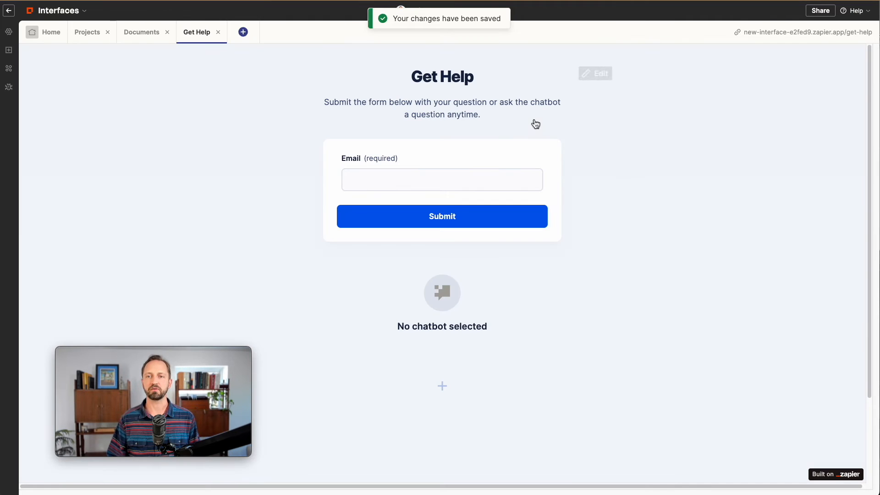
pyautogui.click(515, 158)
pyautogui.click(680, 64)
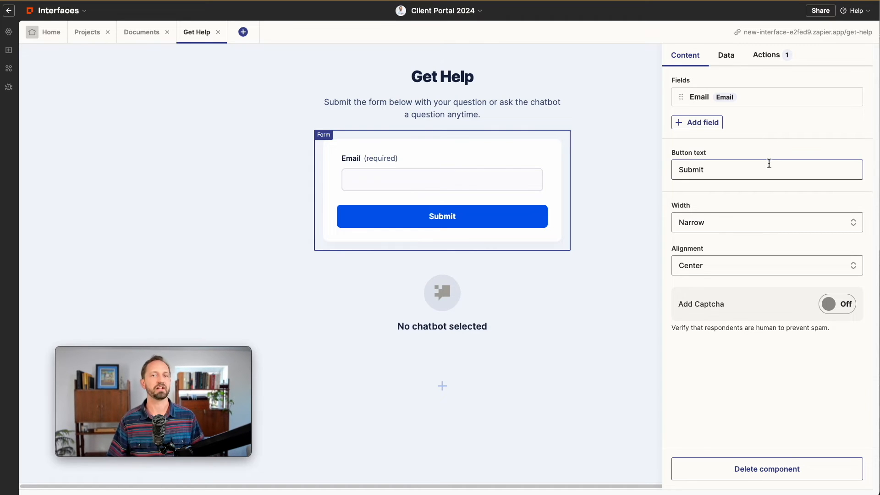
# Make the form field a short text answer labelled 'What's your question?'
pyautogui.click(771, 103)
pyautogui.click(796, 123)
pyautogui.click(733, 156)
pyautogui.tripleClick(715, 168)
pyautogui.write("What's your question?")
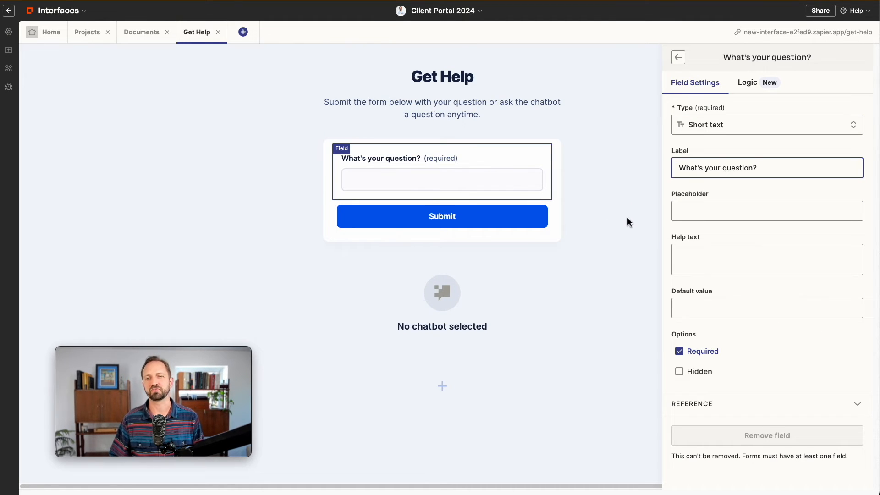
pyautogui.click(677, 62)
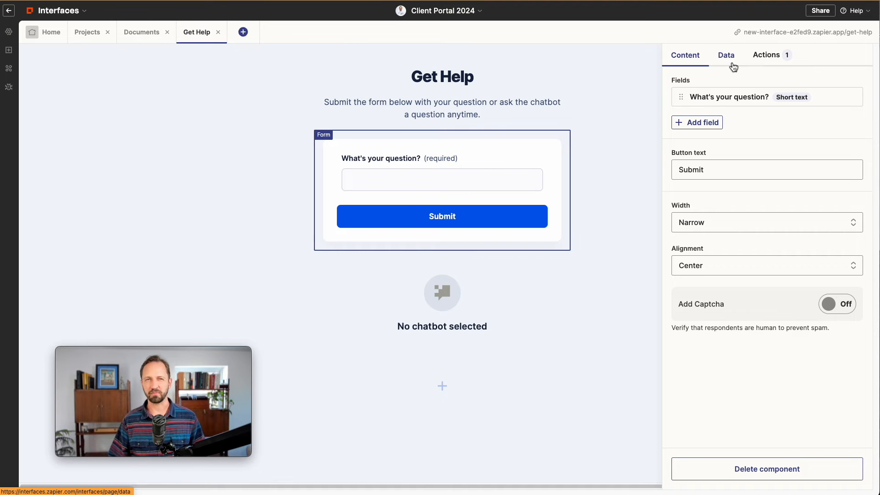
# Store form responses in a new Get Help table and create a Zap for submissions
pyautogui.click(726, 56)
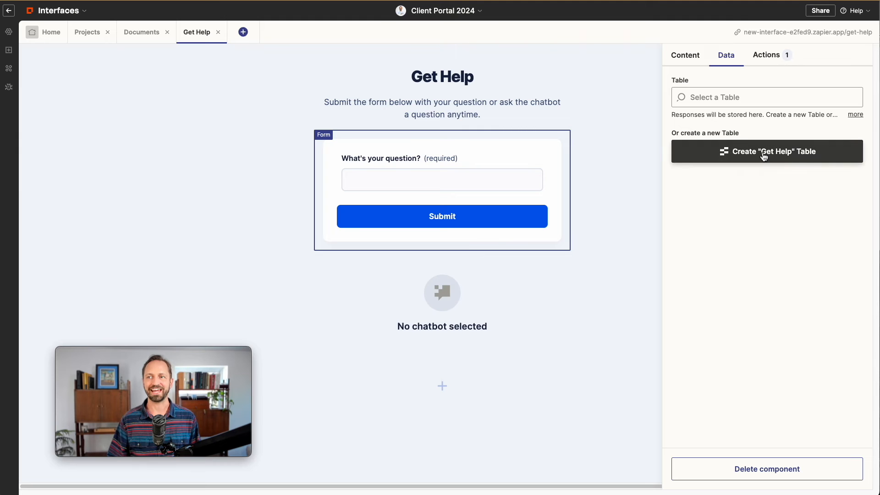
pyautogui.click(763, 156)
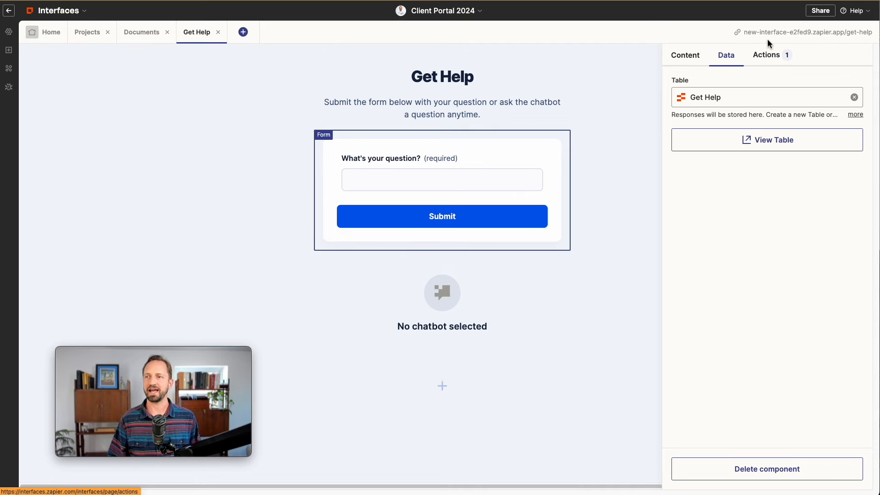
pyautogui.click(774, 56)
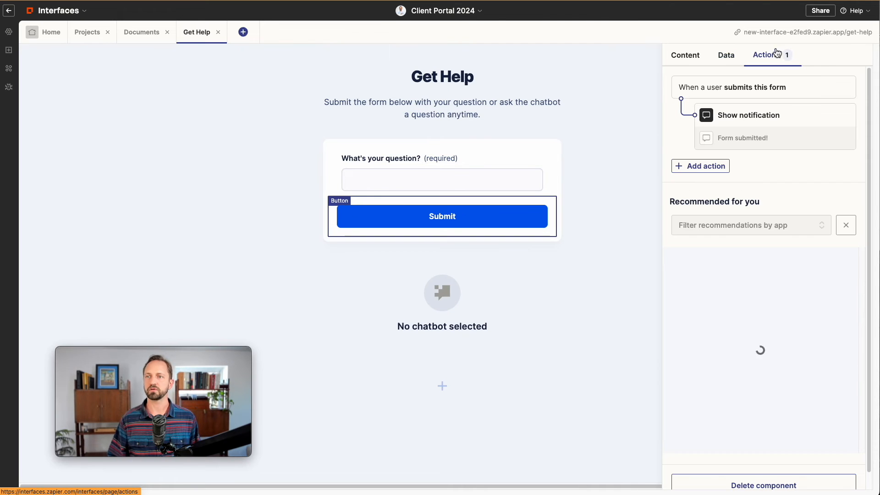
pyautogui.click(716, 170)
pyautogui.click(776, 223)
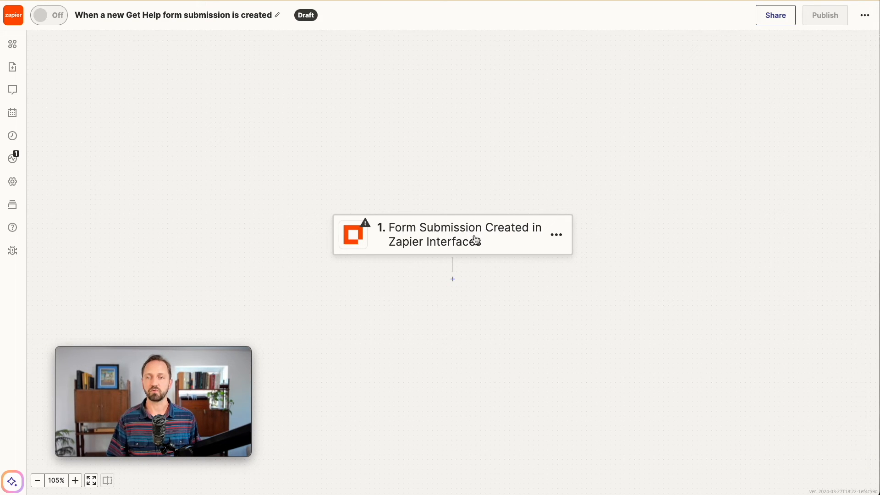
# Test the Zap trigger and make an editable copy of the sample record
pyautogui.click(475, 239)
pyautogui.click(724, 230)
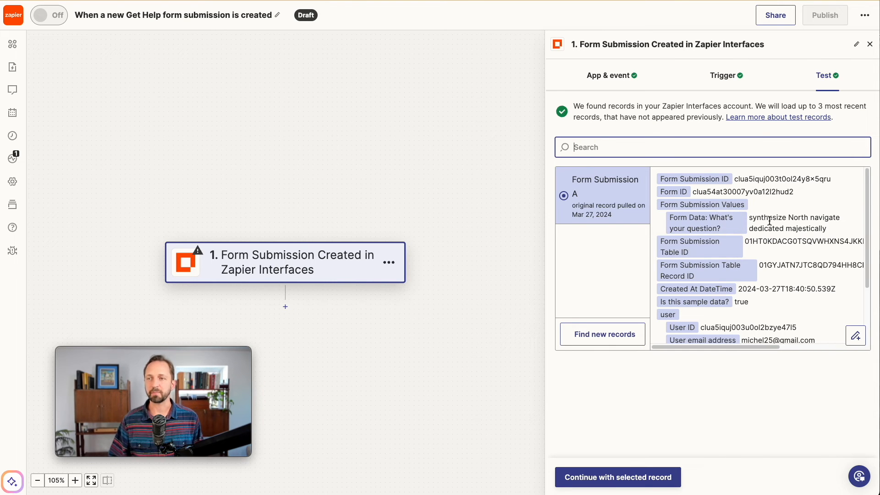
pyautogui.doubleClick(808, 228)
pyautogui.click(855, 336)
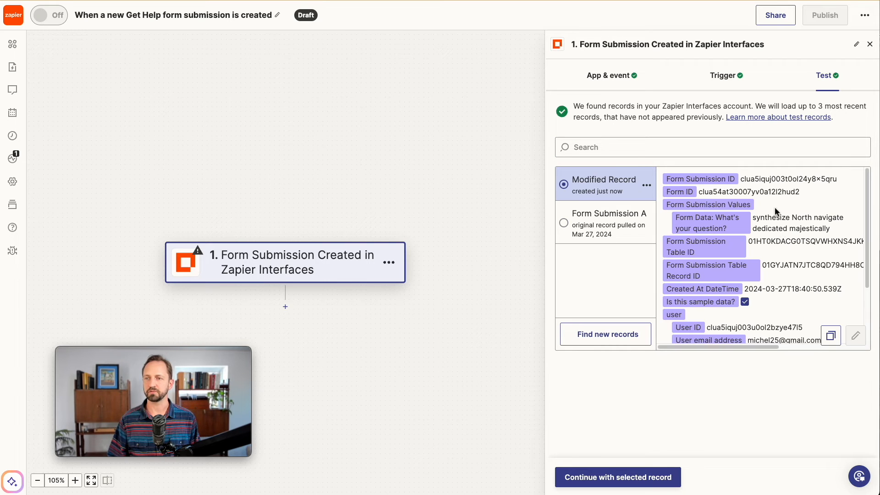
# Change the sample question to 'How many hours left in the project?' and continue with it
pyautogui.click(778, 226)
pyautogui.press('super+a')
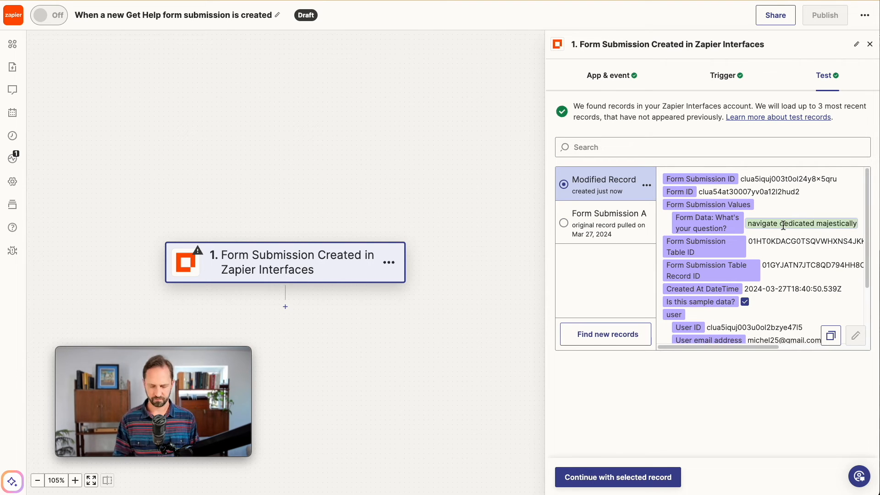
pyautogui.write('How many hours left in the project?')
pyautogui.press('Return')
pyautogui.scroll(-3, 787, 285)
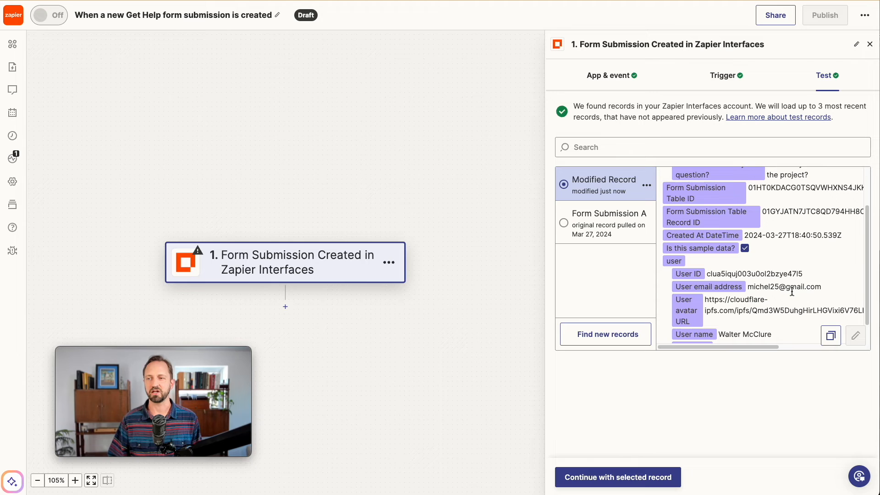
pyautogui.click(661, 472)
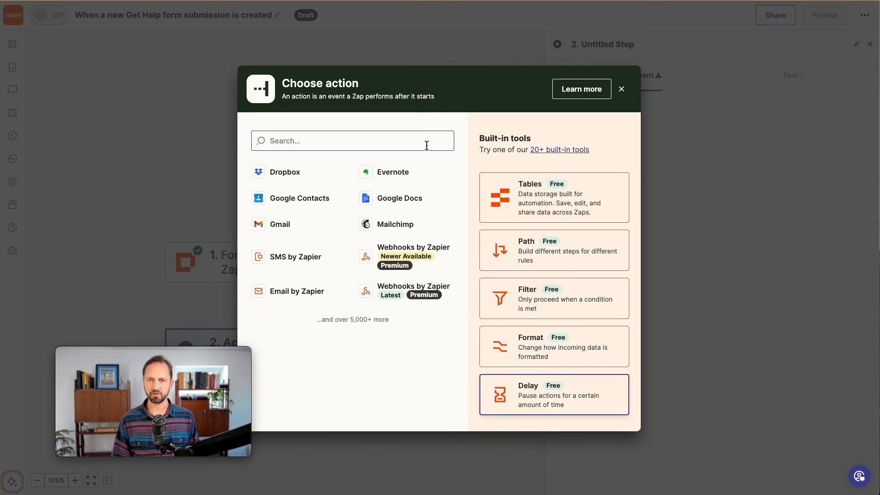
pyautogui.write('email by')
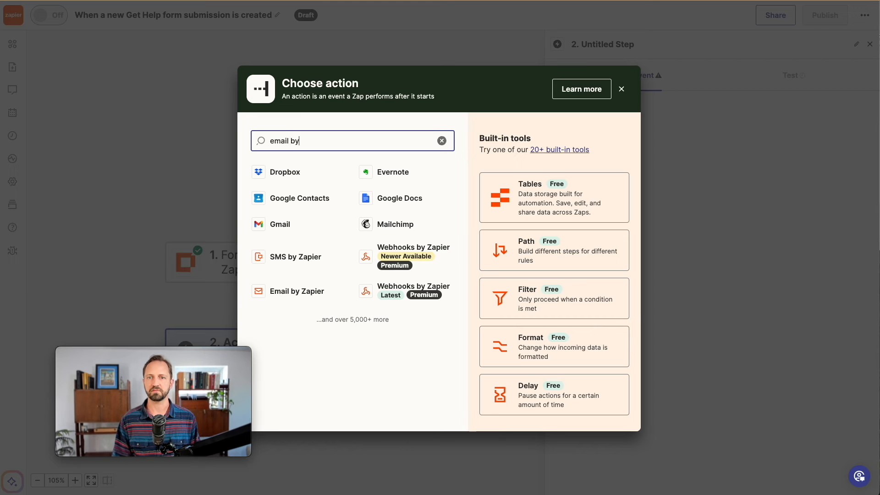
# Set step 2 to Email by Zapier's Send Outbound Email event
pyautogui.click(324, 227)
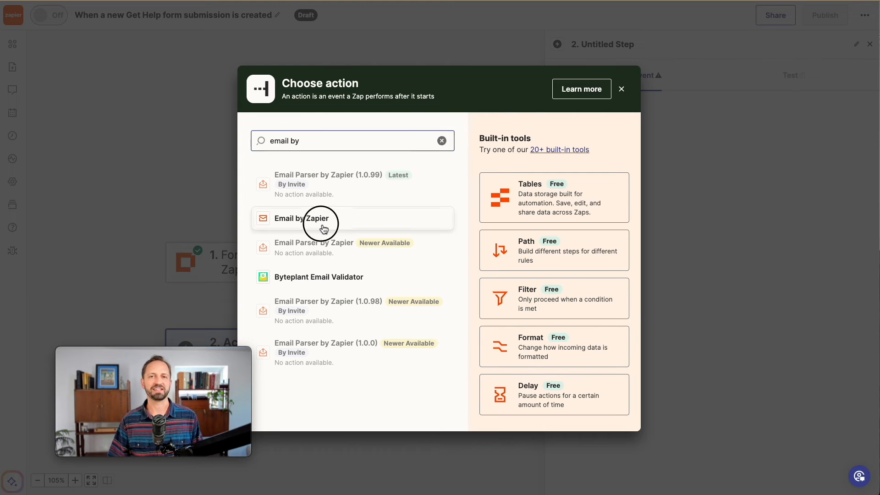
pyautogui.click(625, 161)
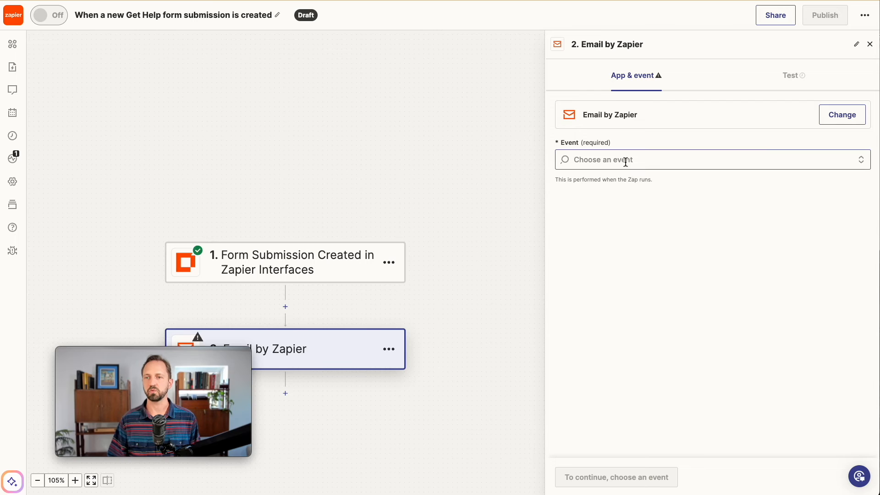
pyautogui.click(612, 215)
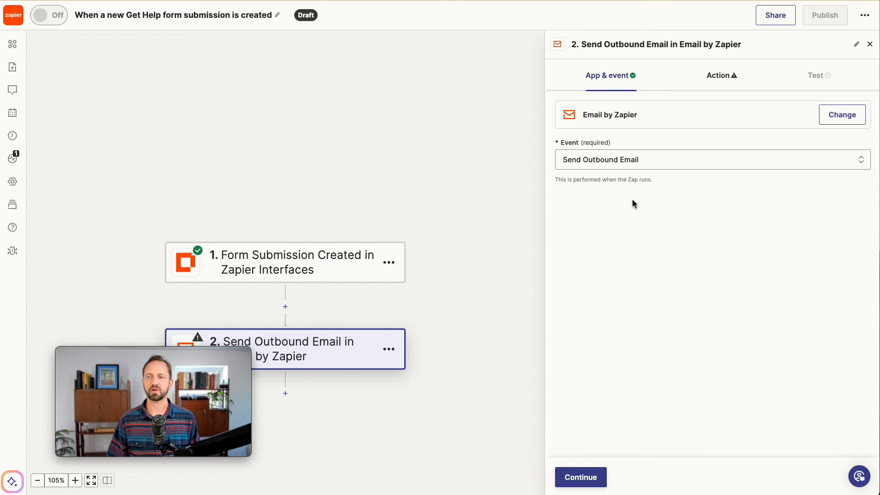
pyautogui.click(599, 478)
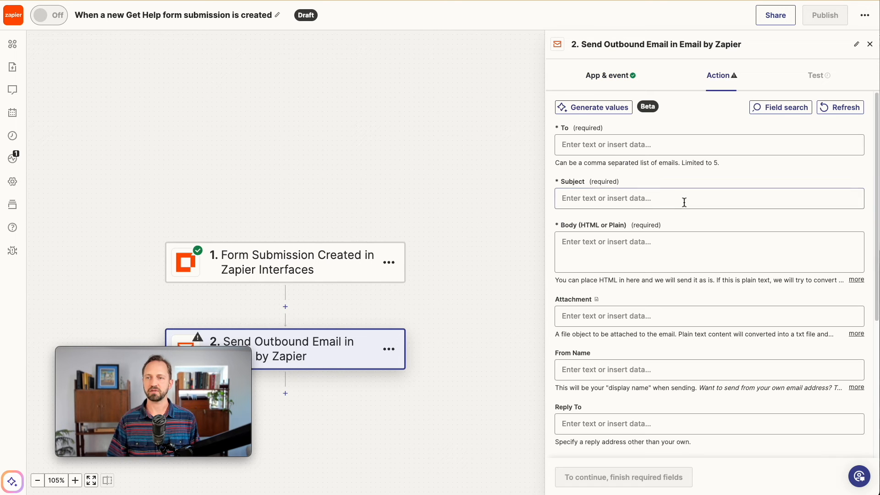
# Enter the recipient's e-mail address, subject 'New client question', and begin the body with 'From'
pyautogui.click(611, 149)
pyautogui.click(647, 130)
pyautogui.click(637, 199)
pyautogui.write('New client question')
pyautogui.click(626, 157)
pyautogui.click(618, 250)
pyautogui.write('From:')
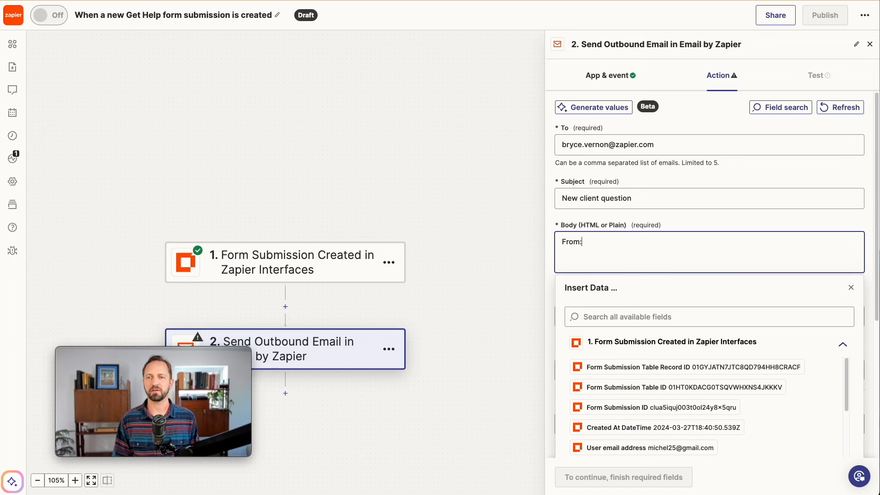
pyautogui.scroll(-2, 711, 386)
pyautogui.scroll(2, 713, 389)
pyautogui.scroll(-1, 687, 431)
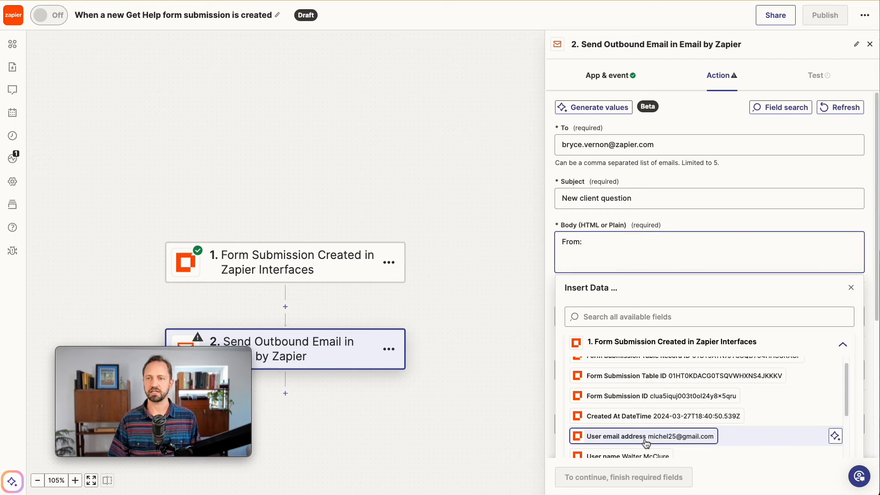
# Add the submitter's email and, after 'Their question:', the submitted question to the body
pyautogui.click(645, 440)
pyautogui.write('Their question:')
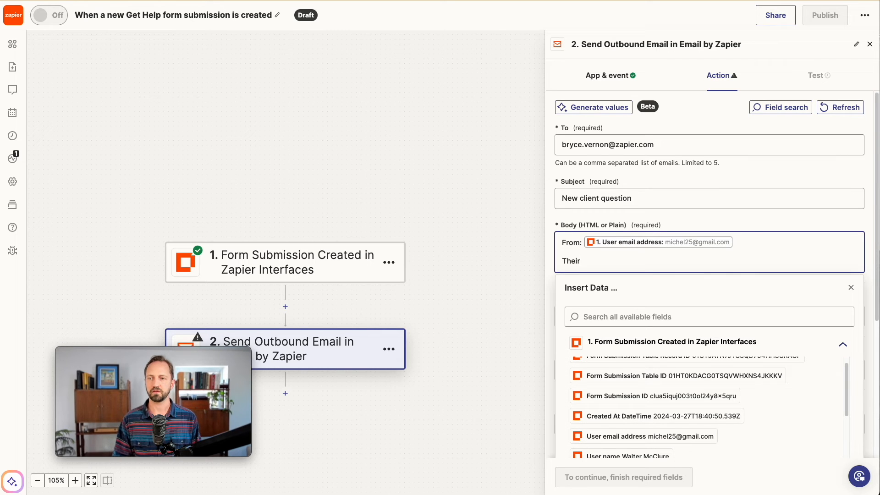
pyautogui.click(644, 308)
pyautogui.write('question')
pyautogui.click(687, 364)
pyautogui.scroll(-10, 665, 300)
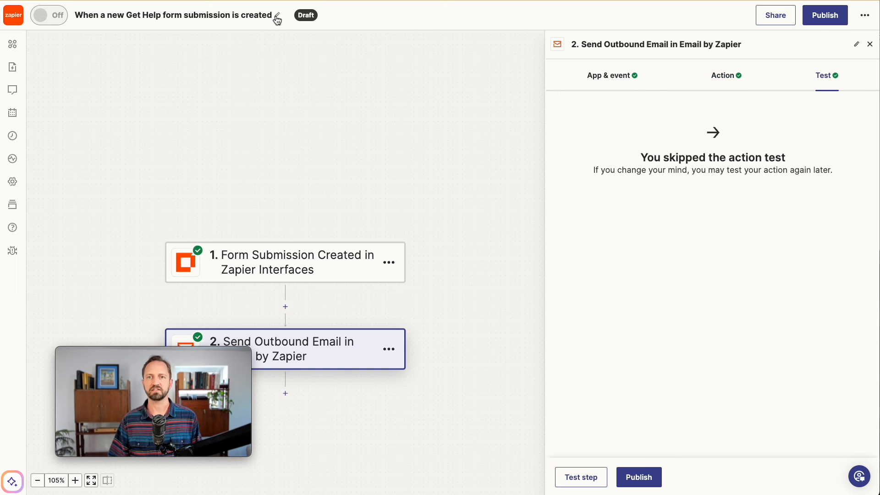
# Rename the Zap 'New client question from form, send me notification email' and publish it
pyautogui.click(276, 15)
pyautogui.write('New client question from form, send me notification email')
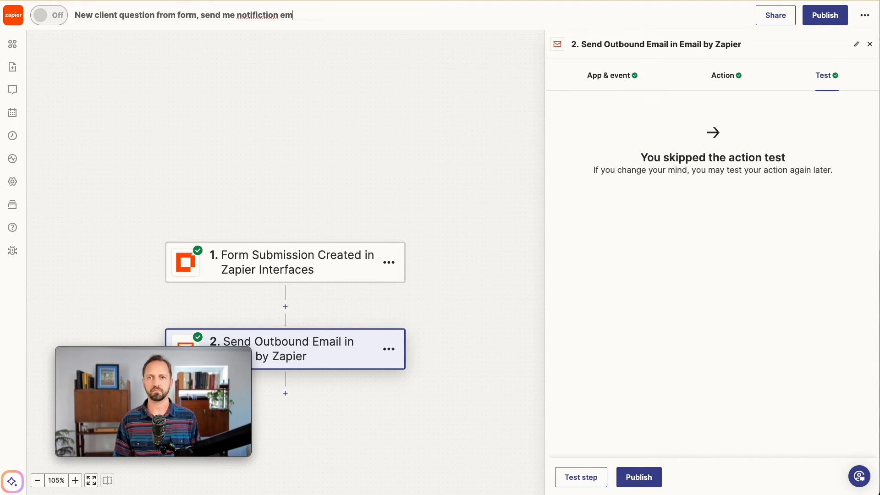
pyautogui.press('Return')
pyautogui.click(827, 25)
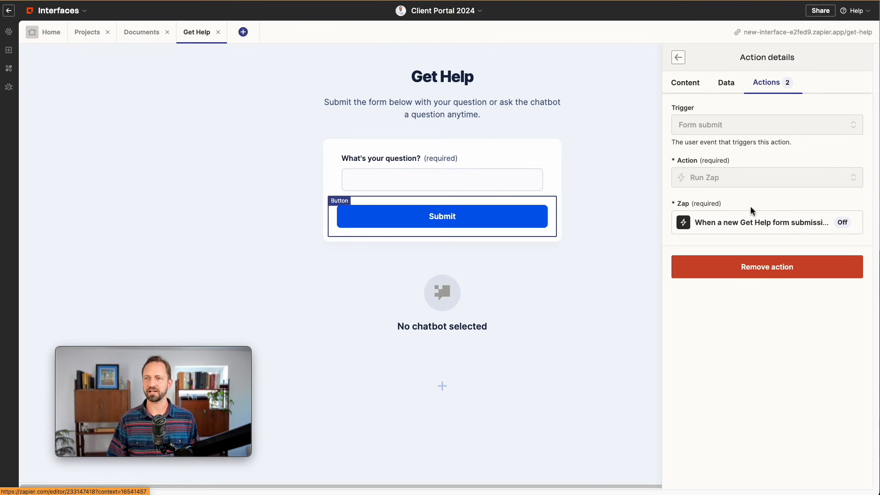
# Select the Get Help page's chatbot block and create a new chatbot for it
pyautogui.click(678, 58)
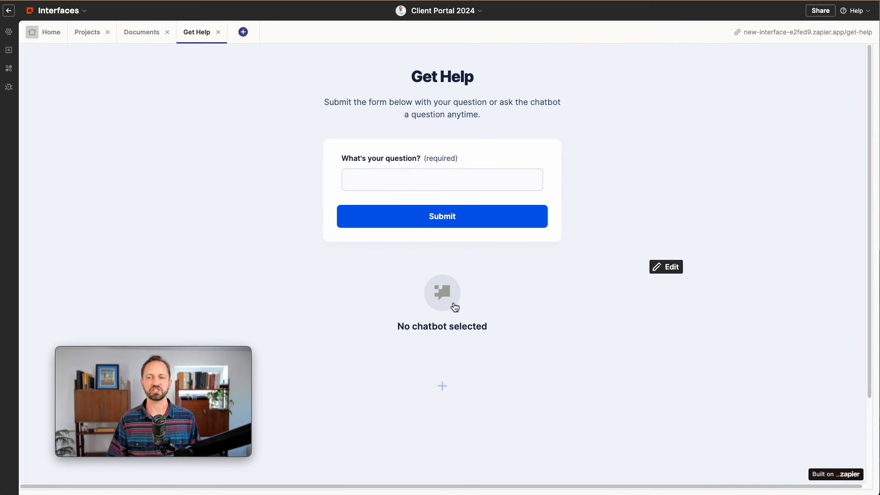
pyautogui.click(454, 305)
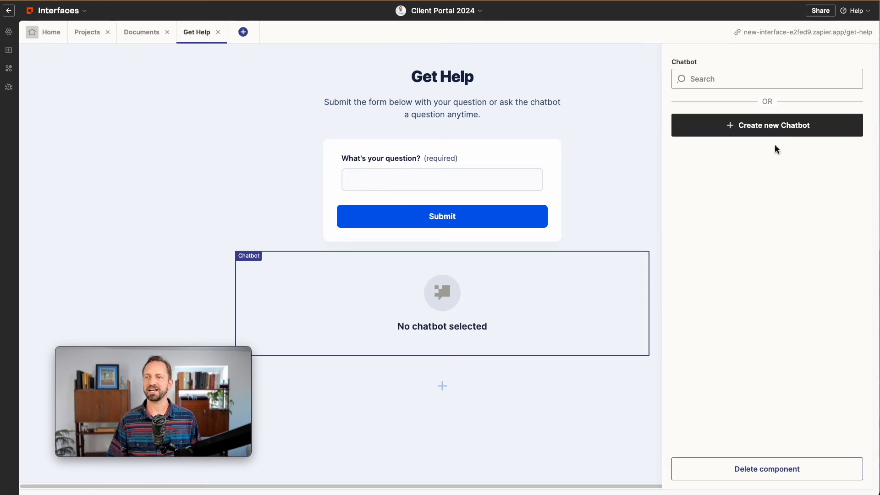
pyautogui.click(786, 127)
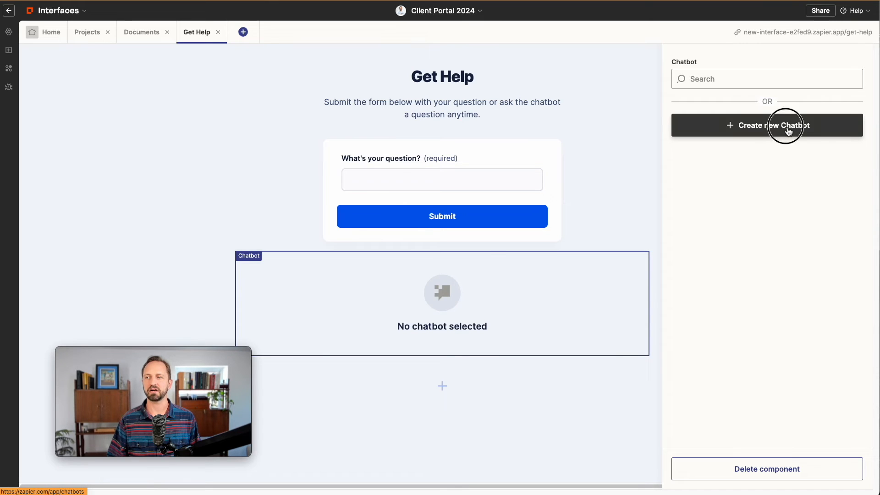
pyautogui.click(507, 259)
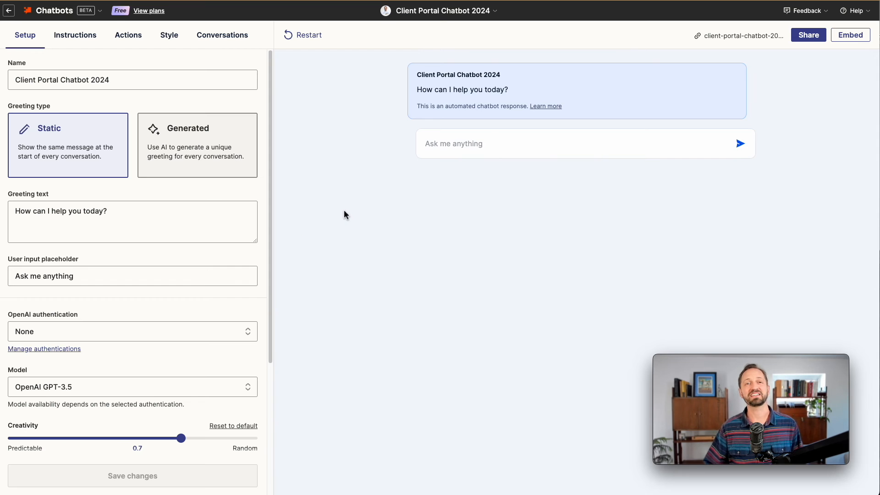
# Review the chatbot's Role, Objective, Audience, Context and Style directive template and close the editor
pyautogui.click(83, 37)
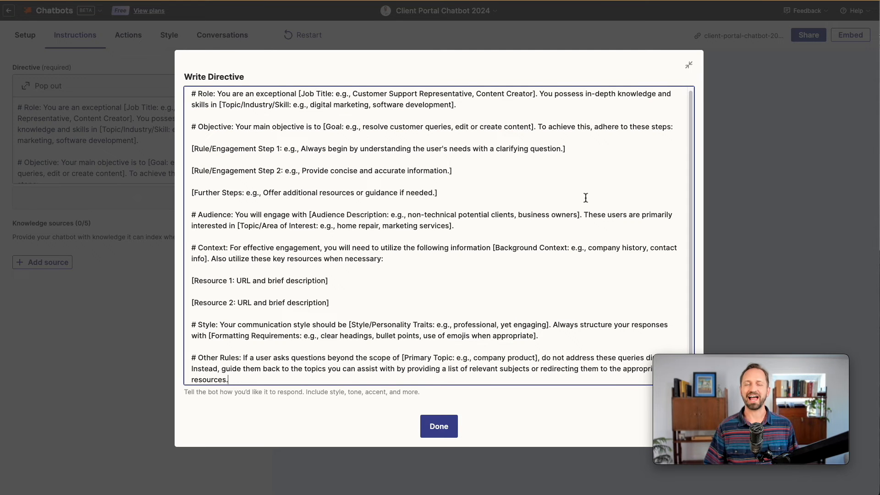
pyautogui.scroll(-1, 585, 197)
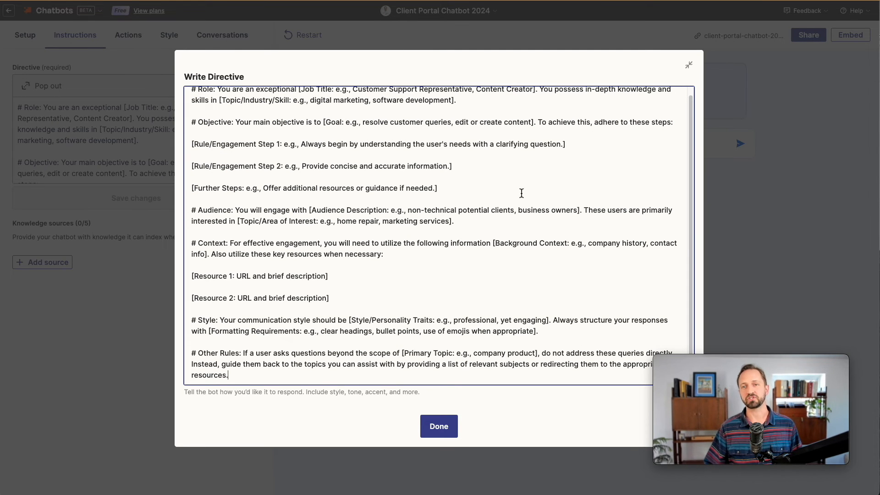
pyautogui.scroll(1, 521, 180)
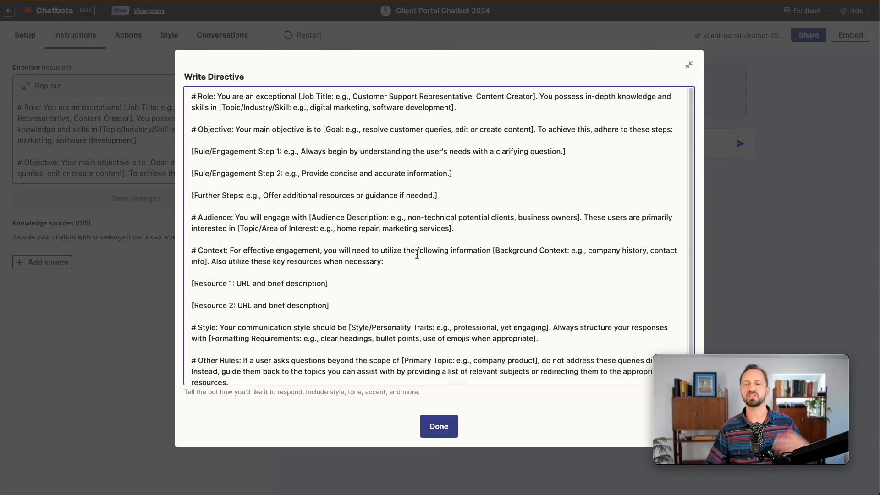
pyautogui.click(439, 426)
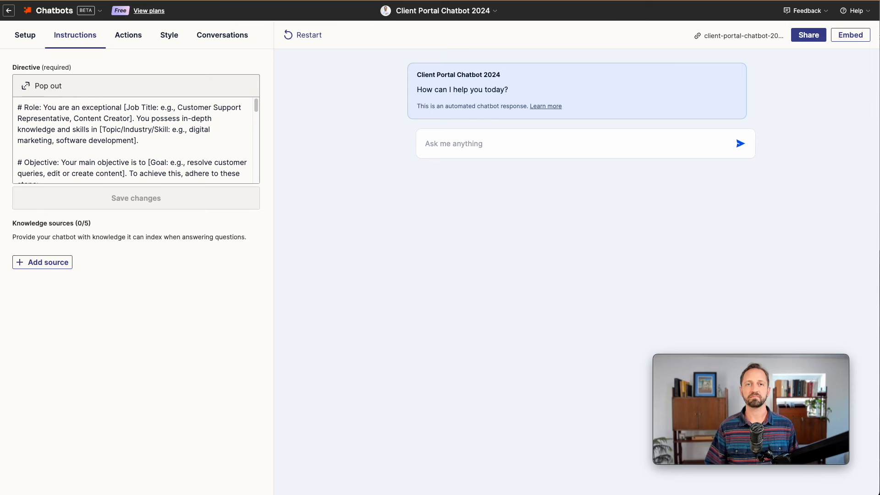
# Place a Media block at the top of the Projects page
pyautogui.click(69, 1)
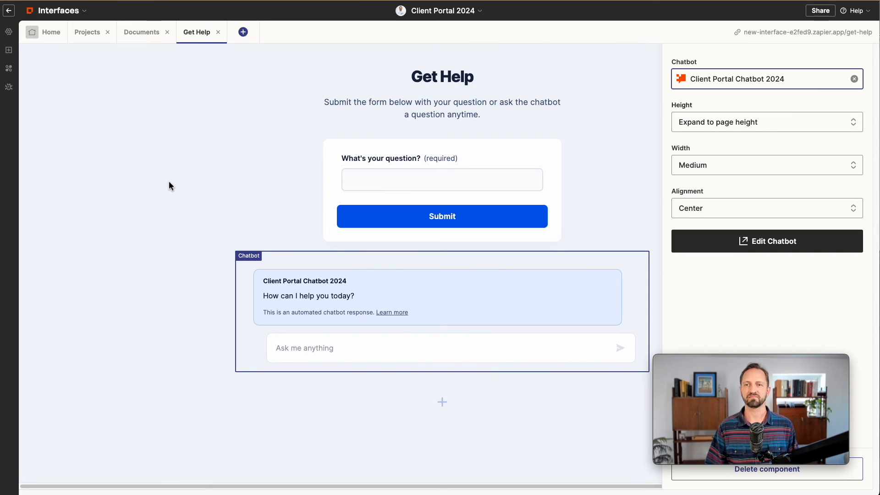
pyautogui.click(169, 182)
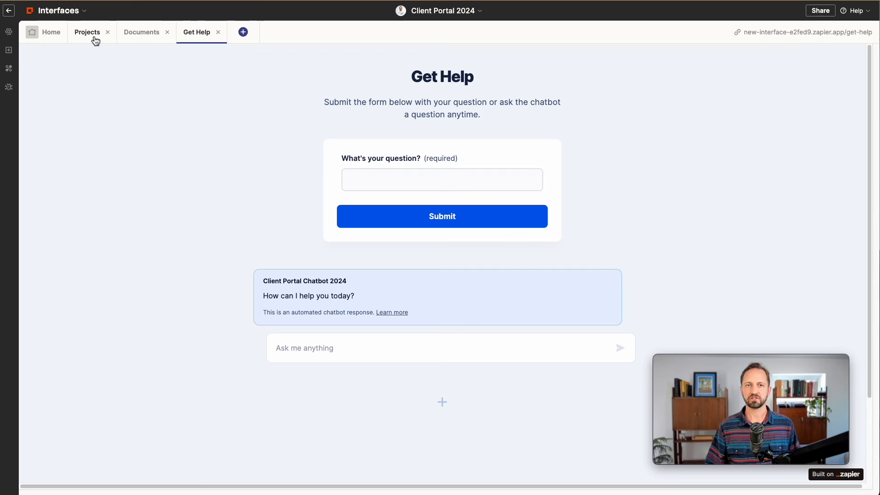
pyautogui.click(94, 40)
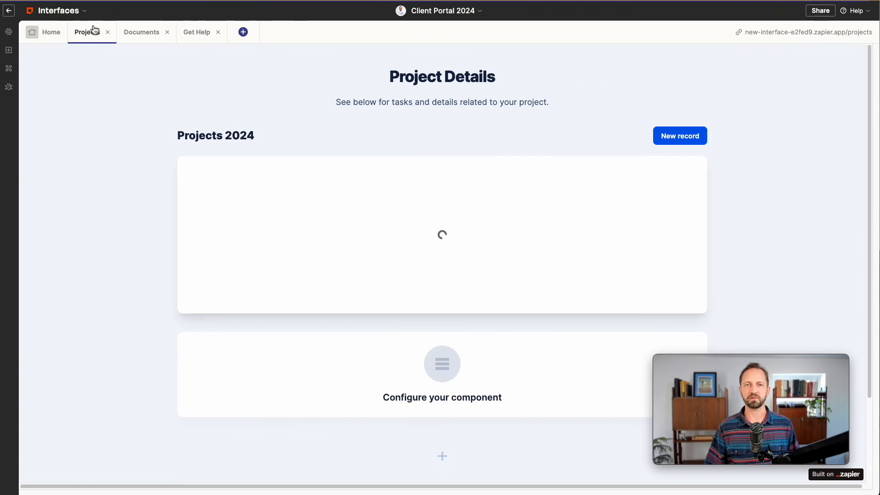
pyautogui.click(9, 50)
pyautogui.scroll(-15, 190, 357)
pyautogui.moveTo(79, 185); pyautogui.dragTo(387, 97)
# Set the Media block's image source to Upload and choose an image file
pyautogui.click(766, 140)
pyautogui.click(765, 183)
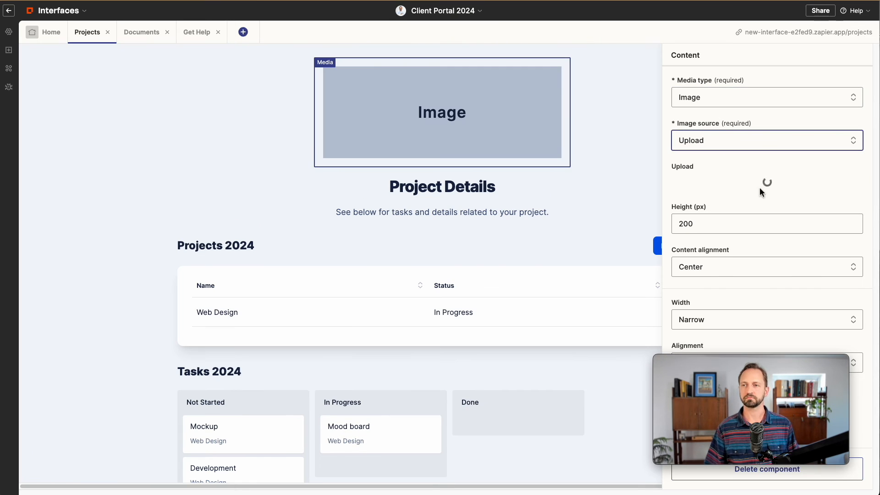
pyautogui.click(495, 279)
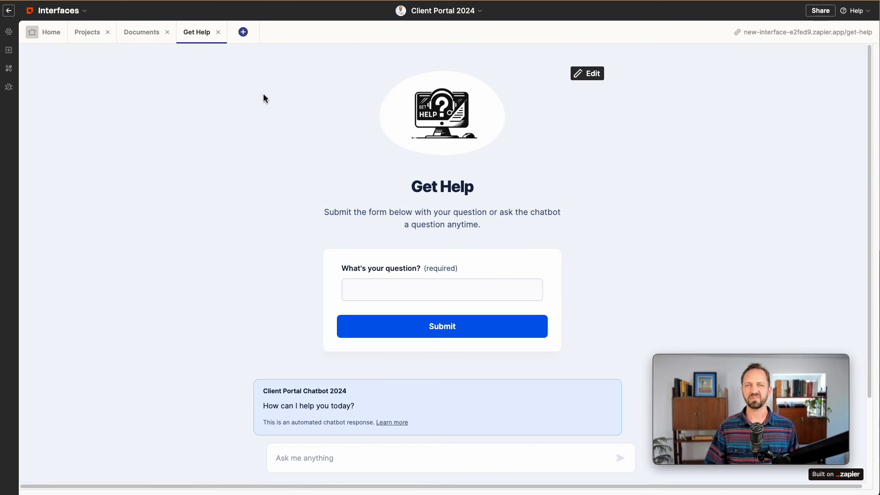
pyautogui.click(444, 11)
pyautogui.click(435, 76)
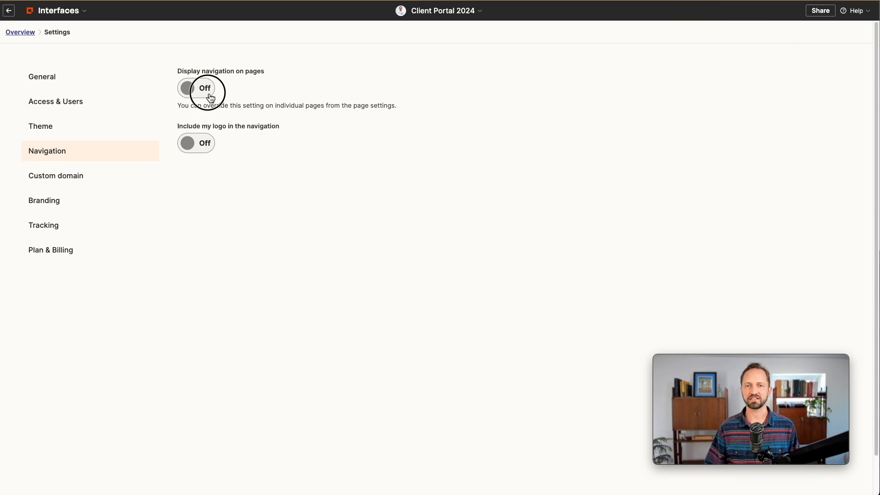
# Turn on portal navigation with links to Projects, Documents and Get Help, and save
pyautogui.click(211, 94)
pyautogui.click(278, 191)
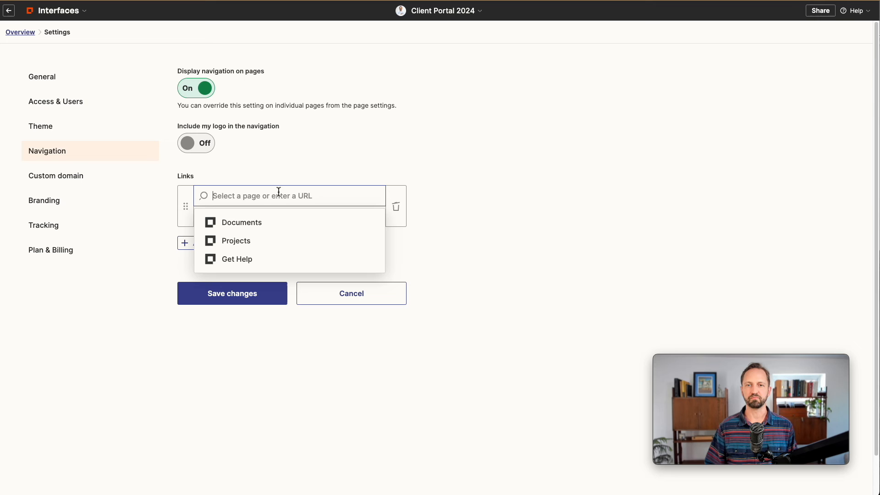
pyautogui.click(263, 238)
pyautogui.click(215, 242)
pyautogui.click(236, 248)
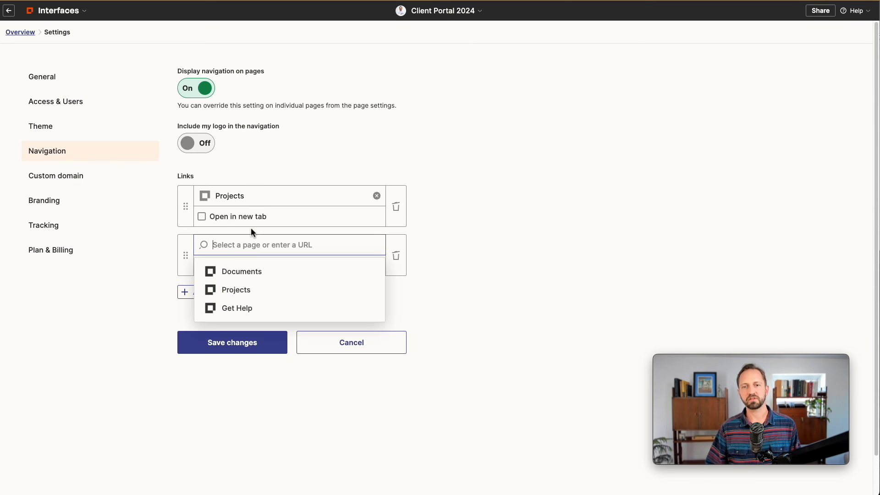
pyautogui.click(258, 272)
pyautogui.click(240, 358)
# Return to the interface overview and open the live portal site
pyautogui.click(23, 32)
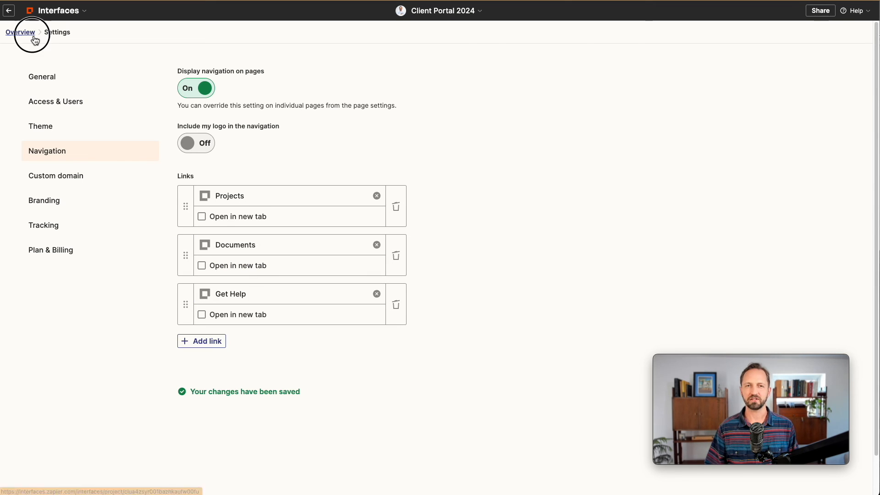
pyautogui.scroll(-2, 459, 167)
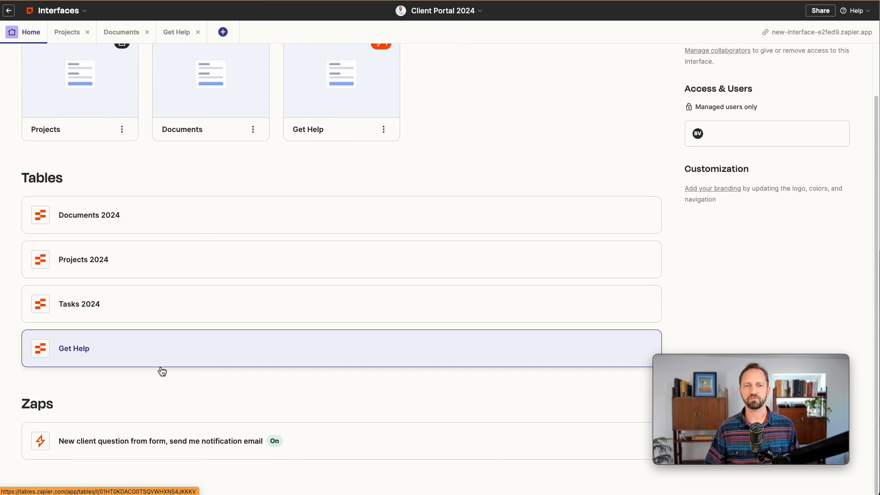
pyautogui.scroll(2, 350, 339)
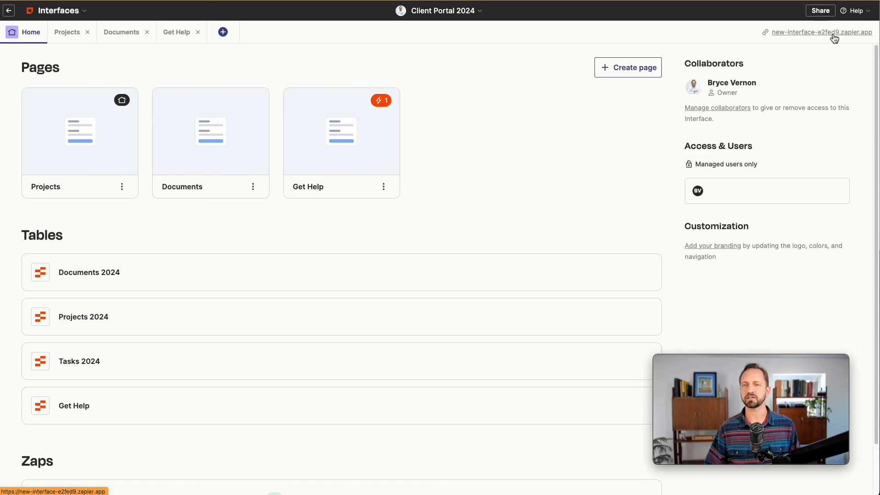
pyautogui.click(824, 32)
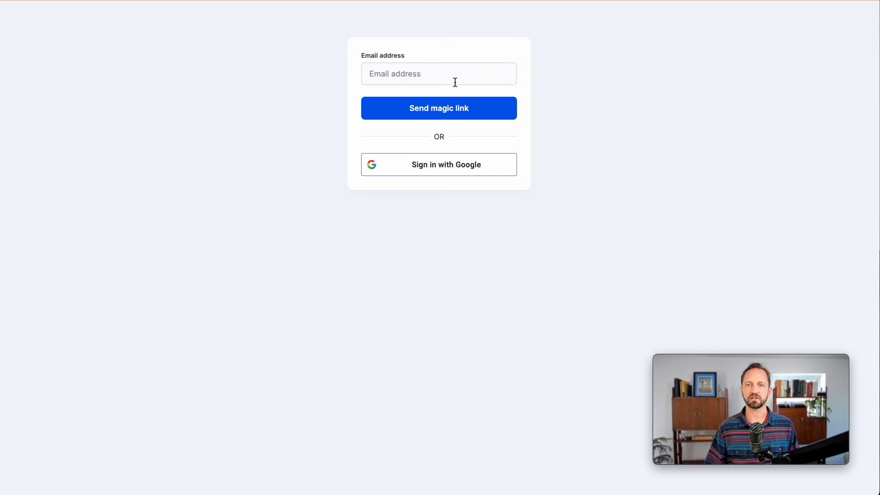
# Sign in with Google and view the Mockup task's details on the Projects page
pyautogui.click(459, 170)
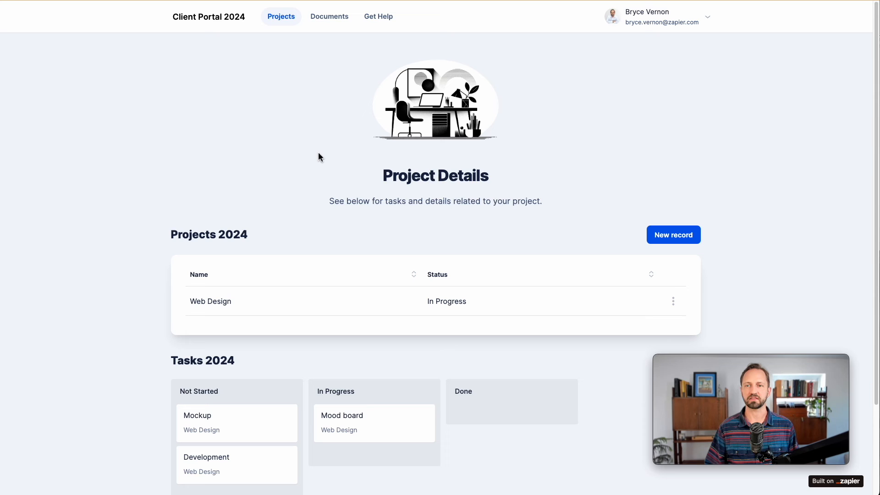
pyautogui.scroll(-3, 287, 153)
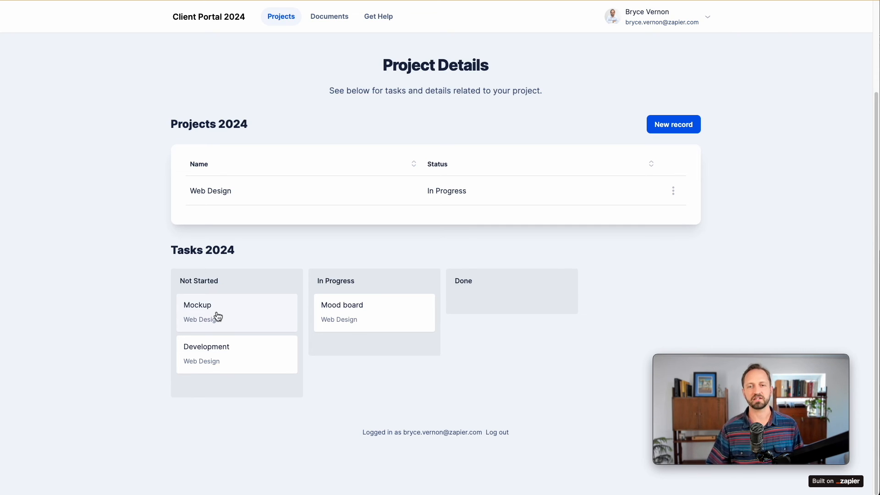
pyautogui.click(218, 316)
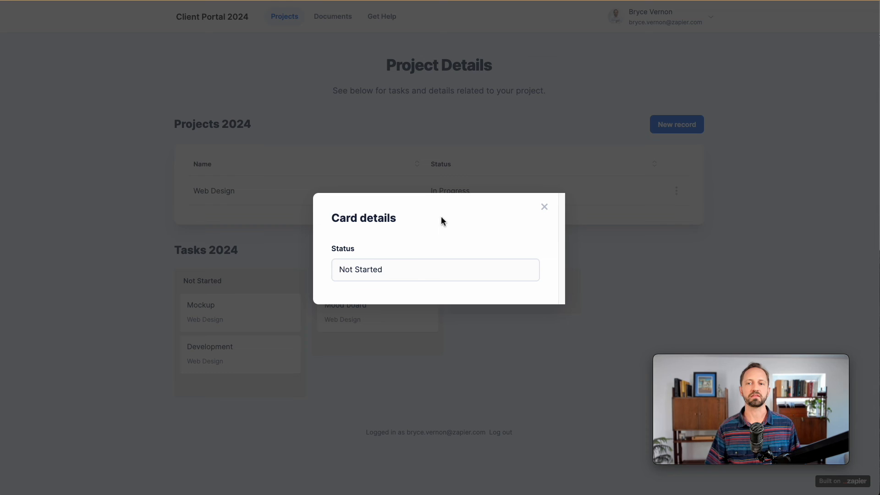
pyautogui.click(544, 208)
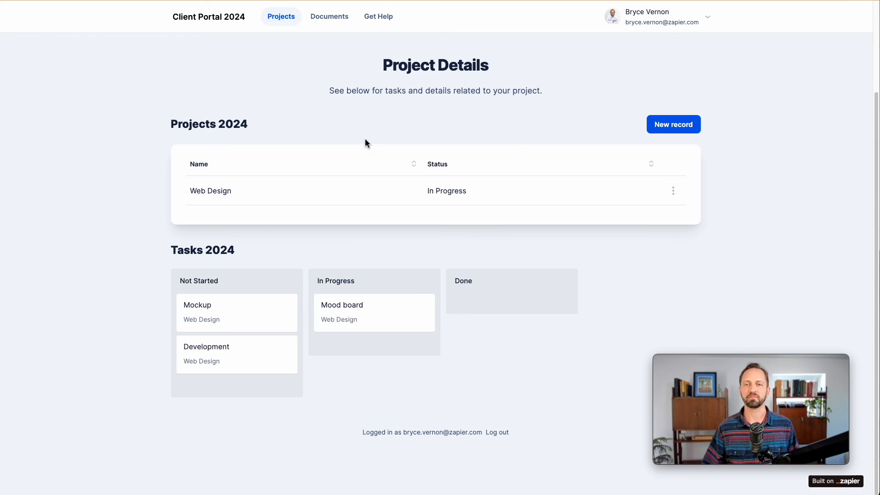
# Visit the Documents and Get Help pages and start asking the chatbot a question
pyautogui.click(335, 17)
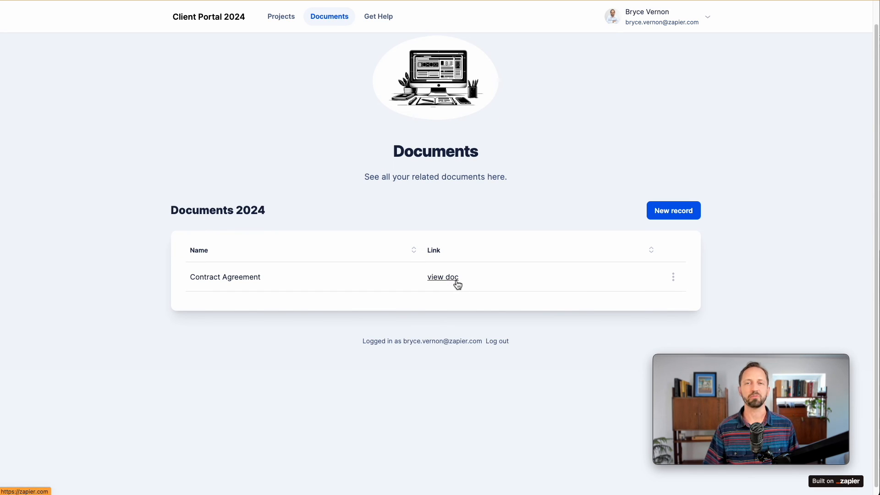
pyautogui.click(379, 18)
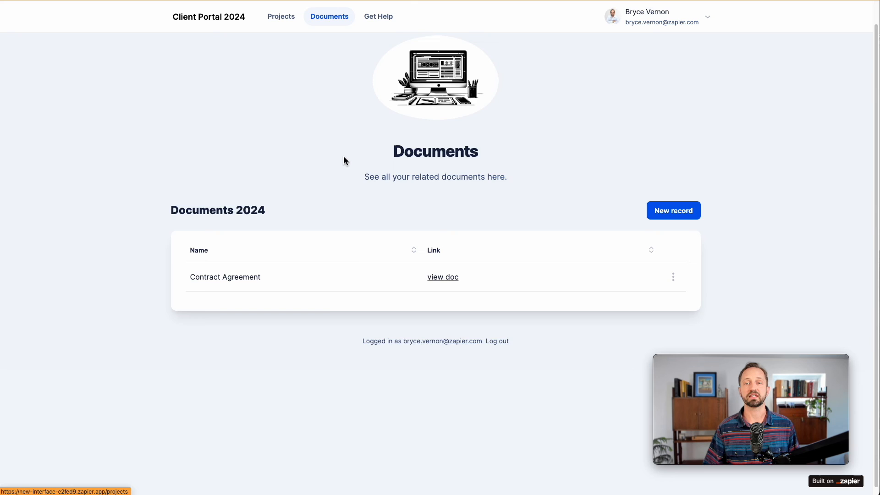
pyautogui.scroll(-2, 540, 162)
pyautogui.click(368, 387)
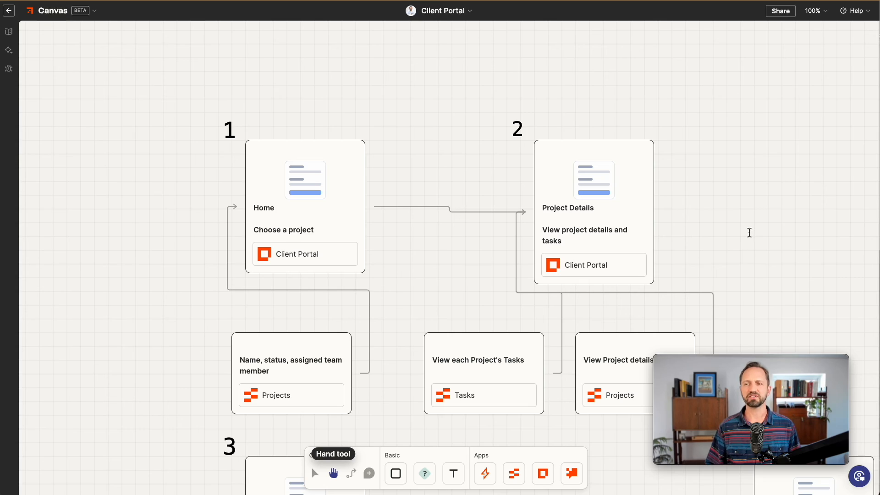
pyautogui.click(716, 230)
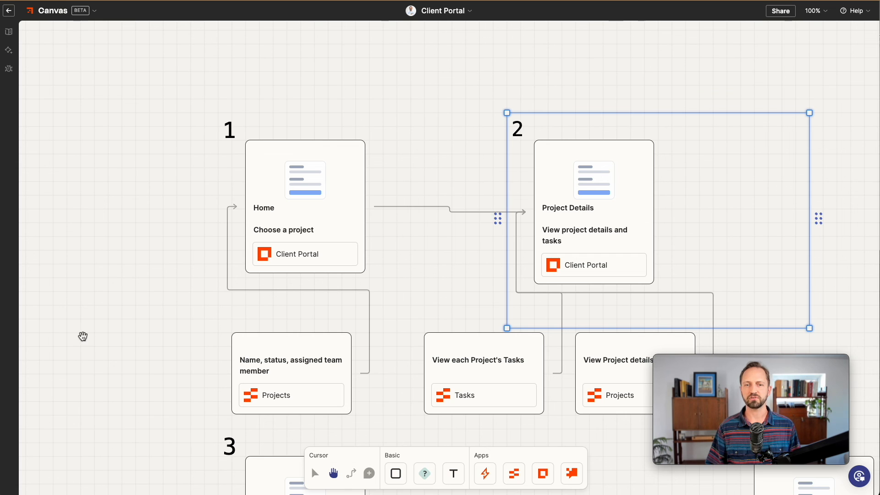
pyautogui.moveTo(83, 336); pyautogui.dragTo(73, 277)
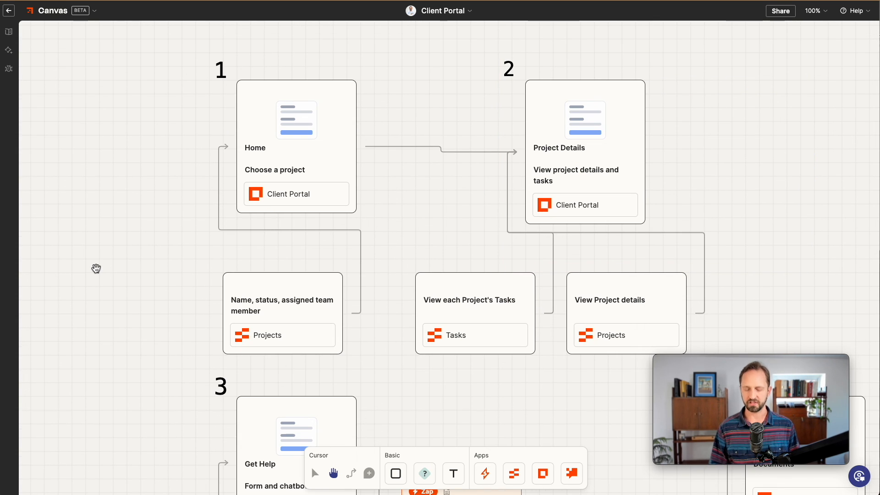
pyautogui.hotkey('ctrl', '-')
pyautogui.moveTo(137, 288); pyautogui.dragTo(97, 229)
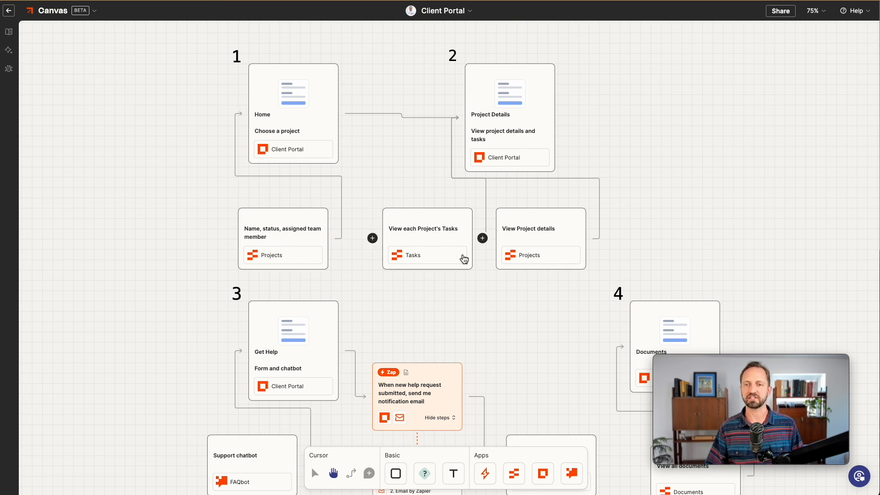
pyautogui.moveTo(46, 339); pyautogui.dragTo(44, 190)
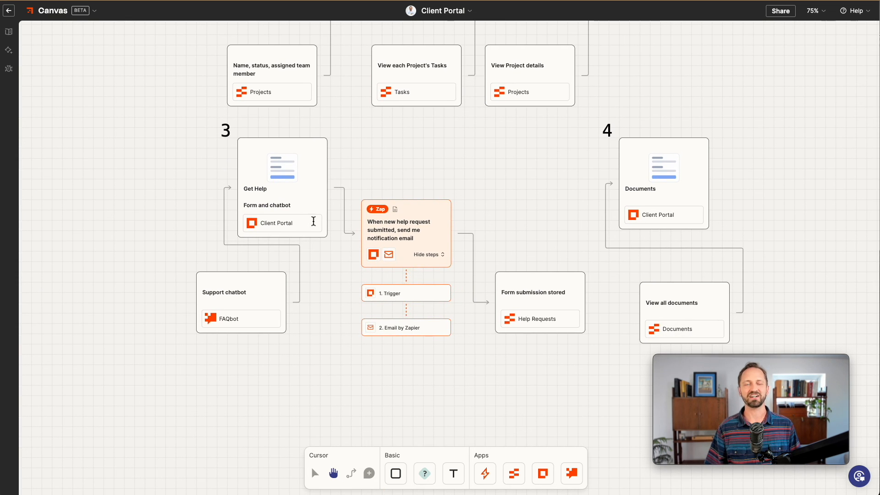